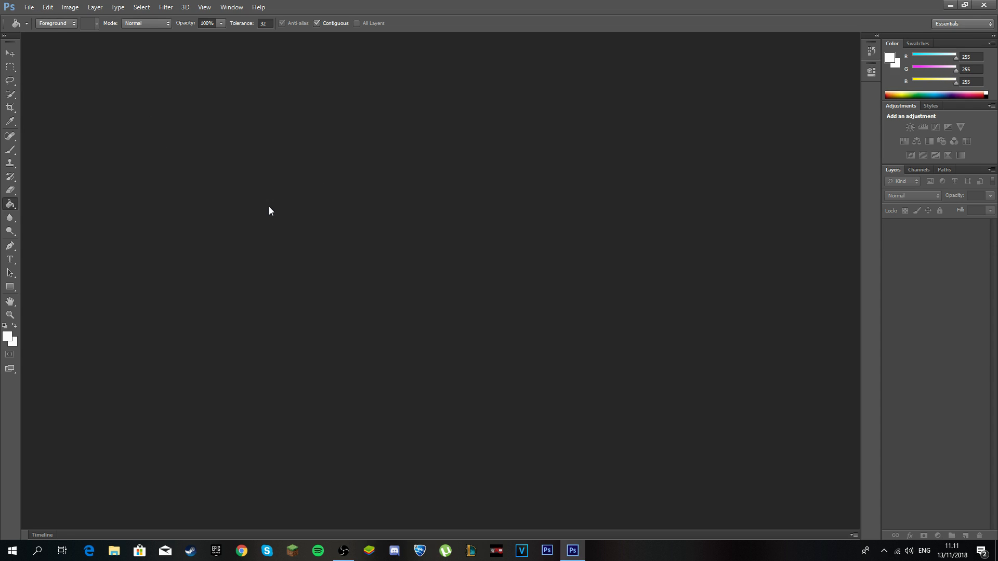
Name a new document OUTR5 at 1920×1080 px, RGB Color 8 bit, transparent background.
click(23, 6)
click(78, 19)
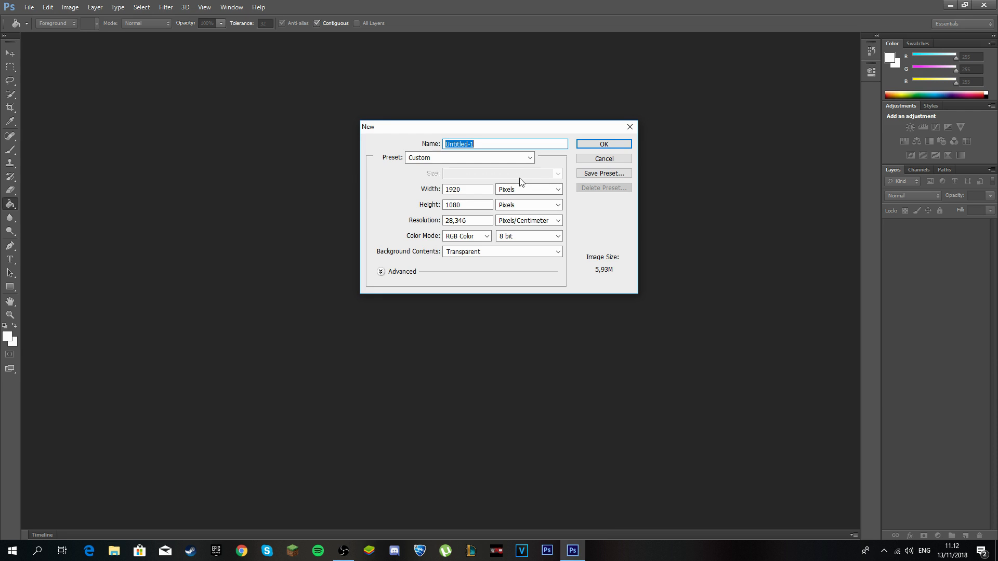
text(OUTR5)
click(502, 240)
click(503, 240)
click(465, 236)
click(463, 237)
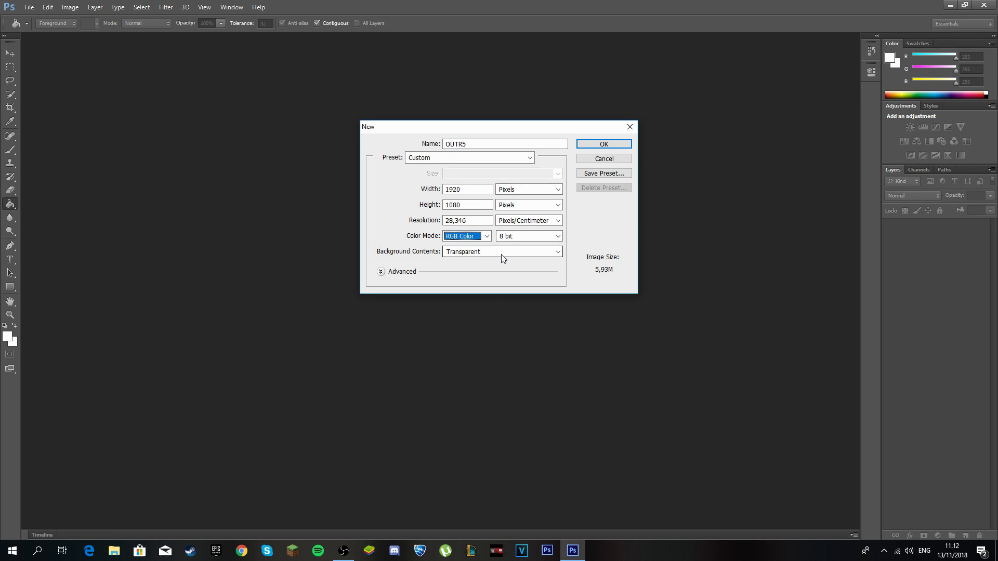
Create OUTR5 and fill Layer 1 with solid white (255, 255, 255) using the Paint Bucket.
click(604, 146)
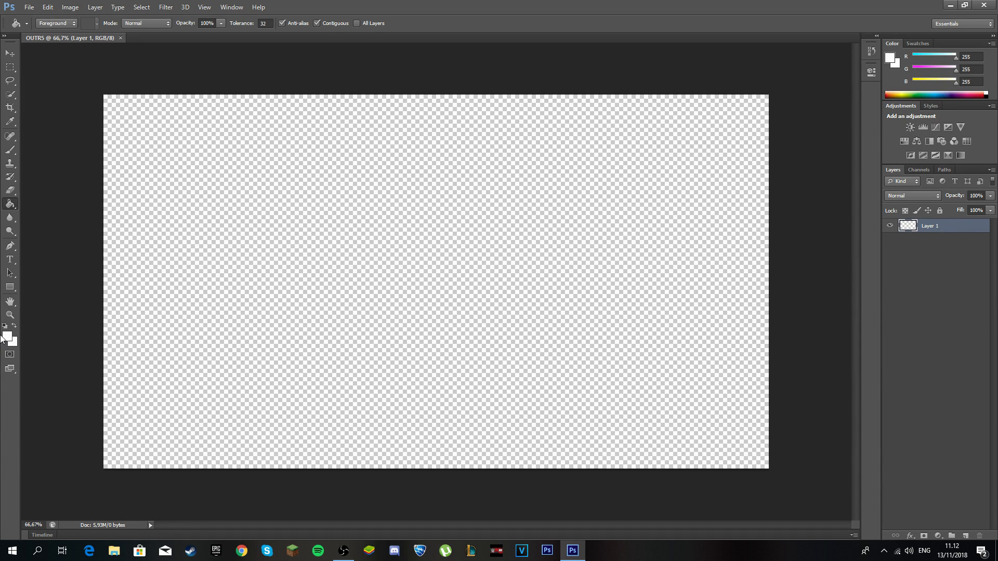
right_click(8, 208)
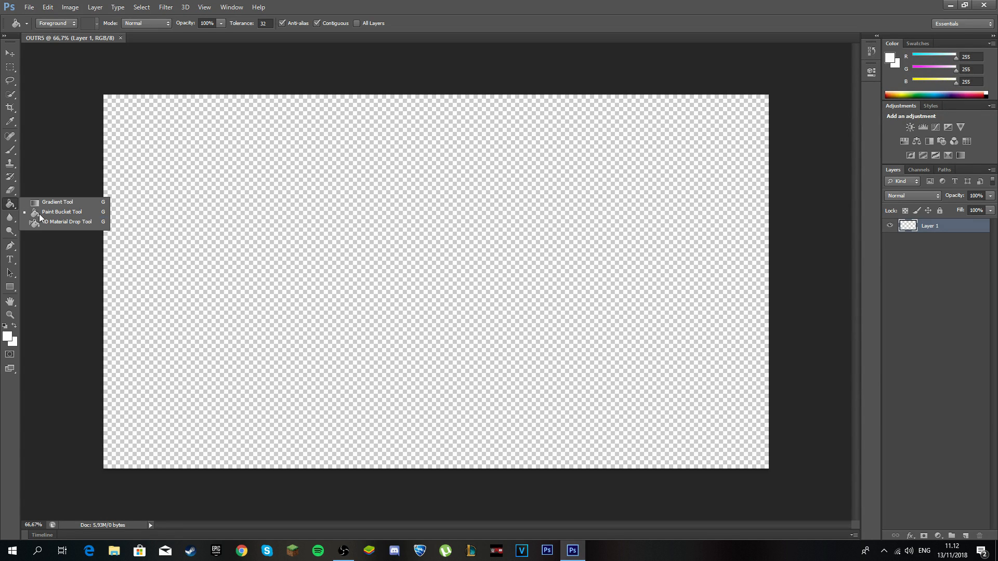
click(76, 213)
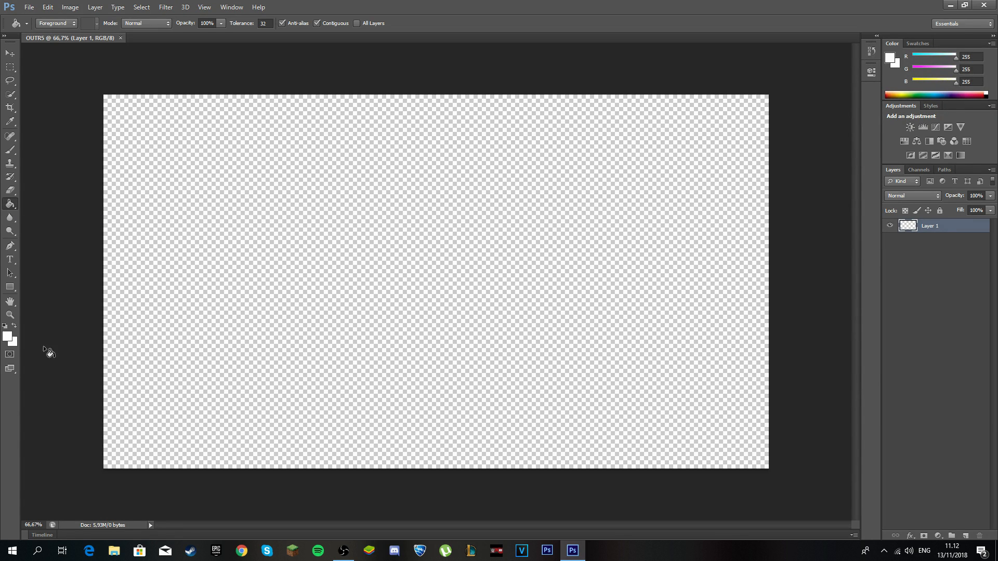
click(9, 337)
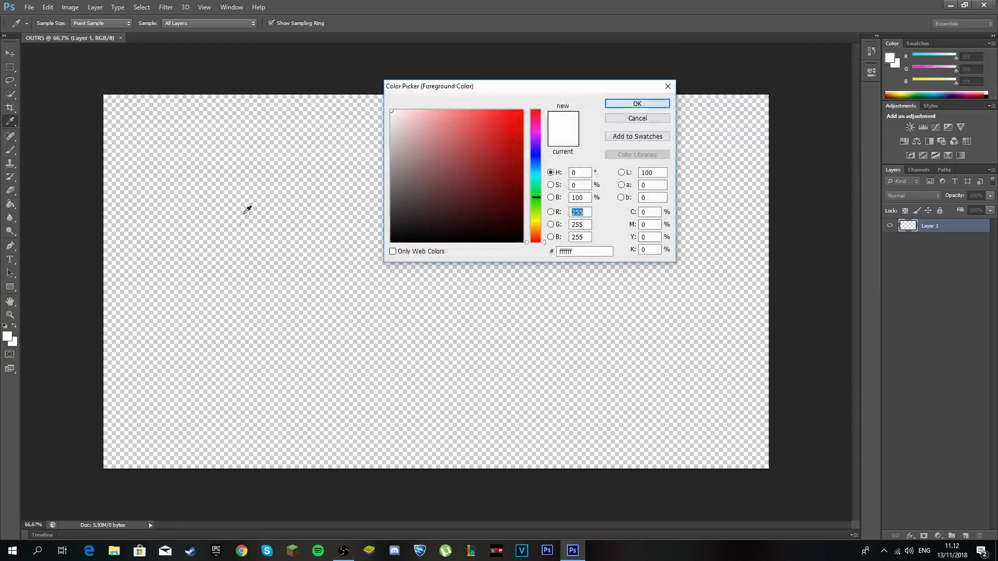
drag(392, 115, 380, 96)
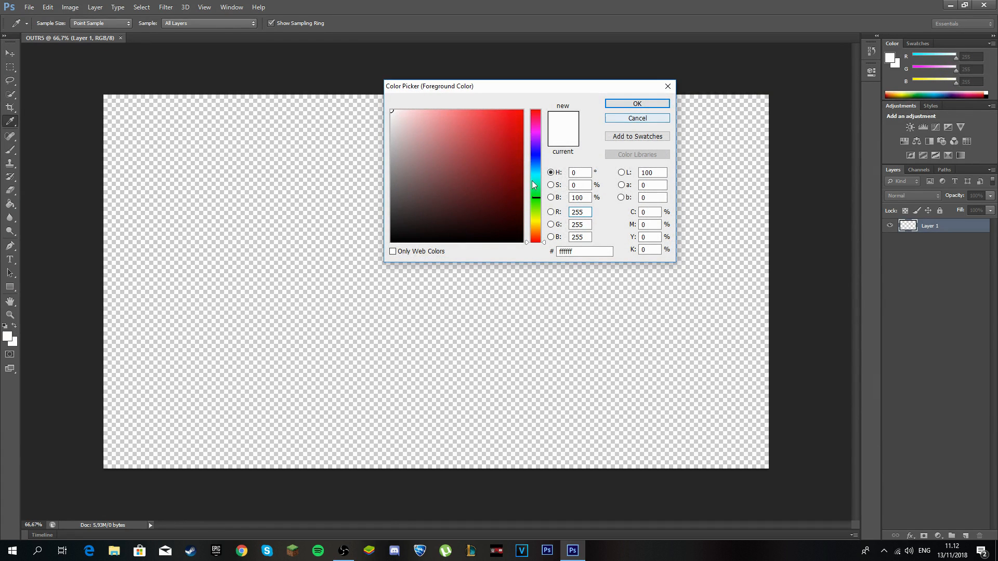
click(636, 104)
key(g)
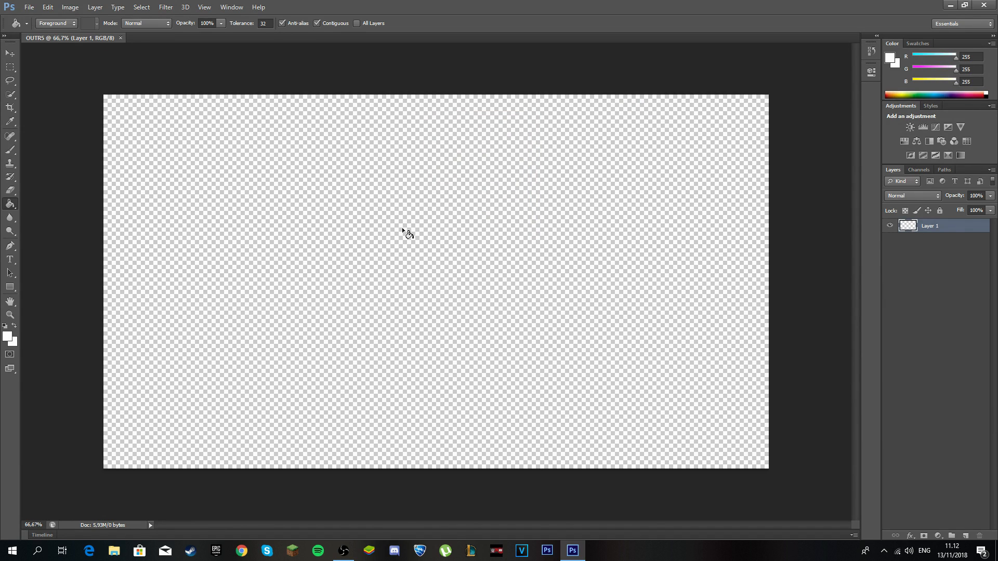
click(506, 274)
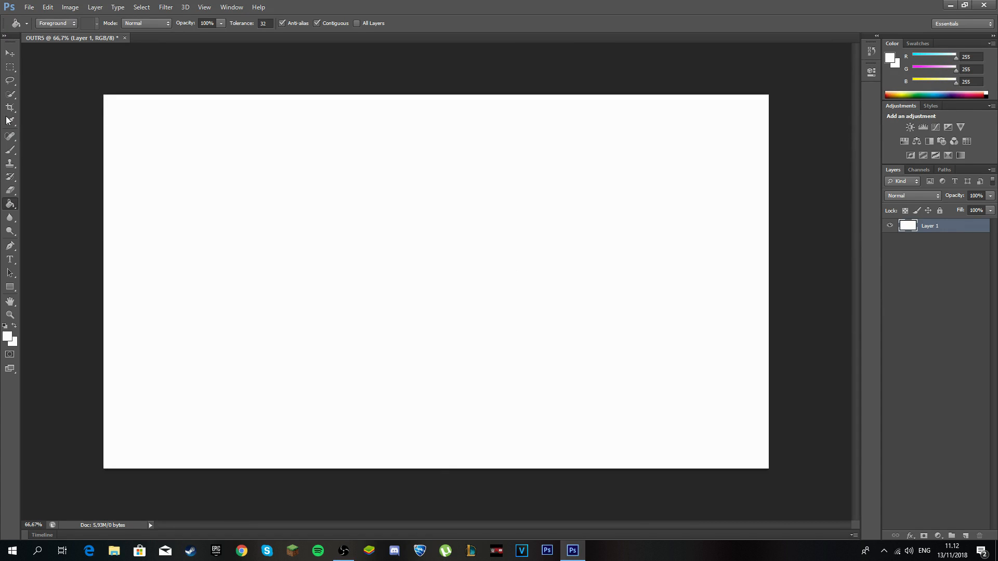
click(10, 53)
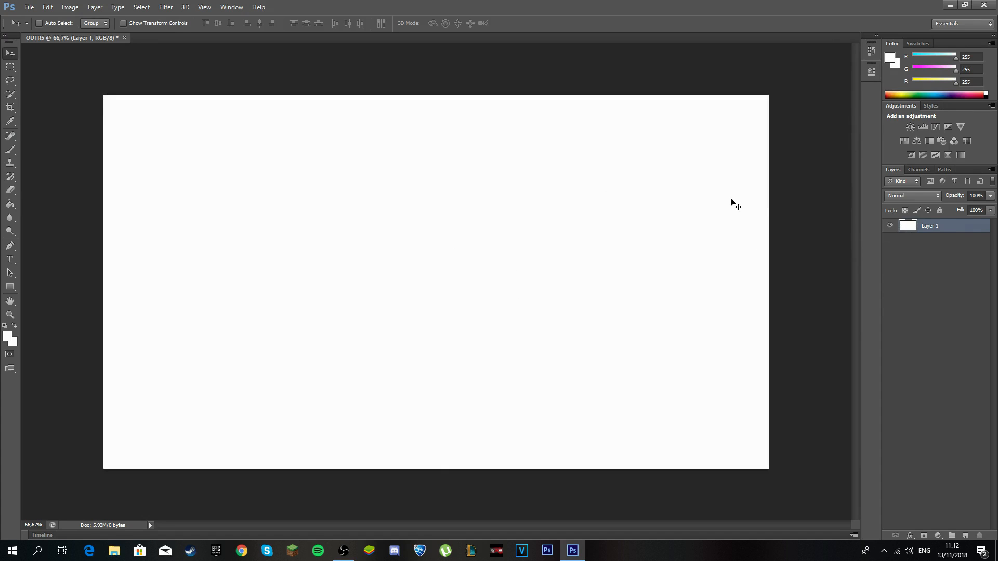
Add a Gradient Overlay to Layer 1 and set its first stop to bright magenta.
right_click(938, 228)
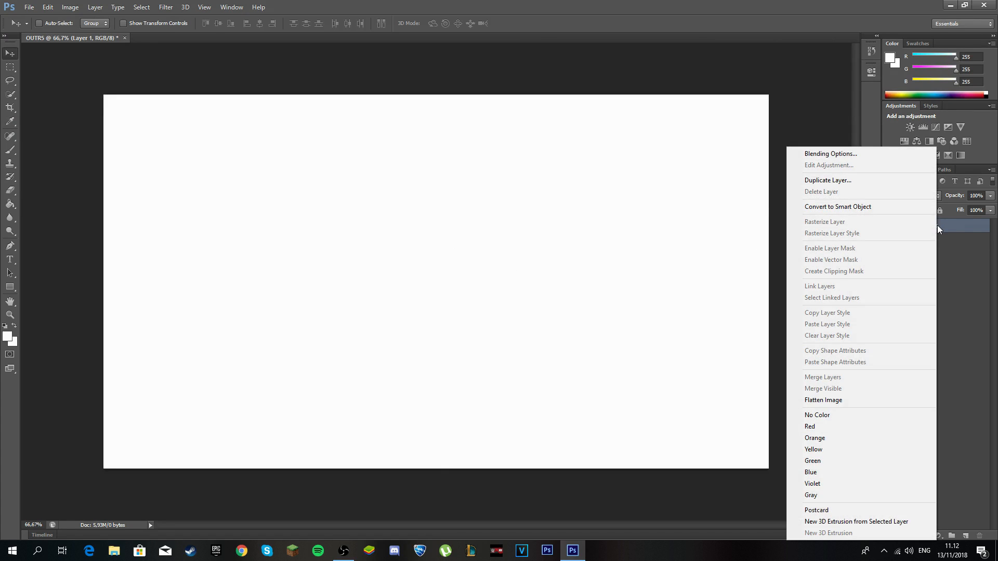
click(859, 154)
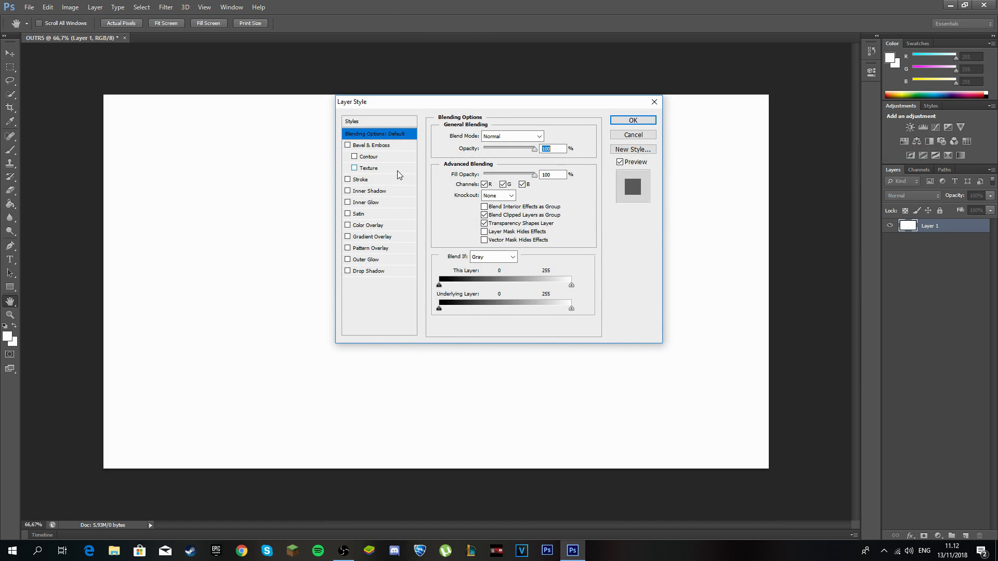
click(367, 241)
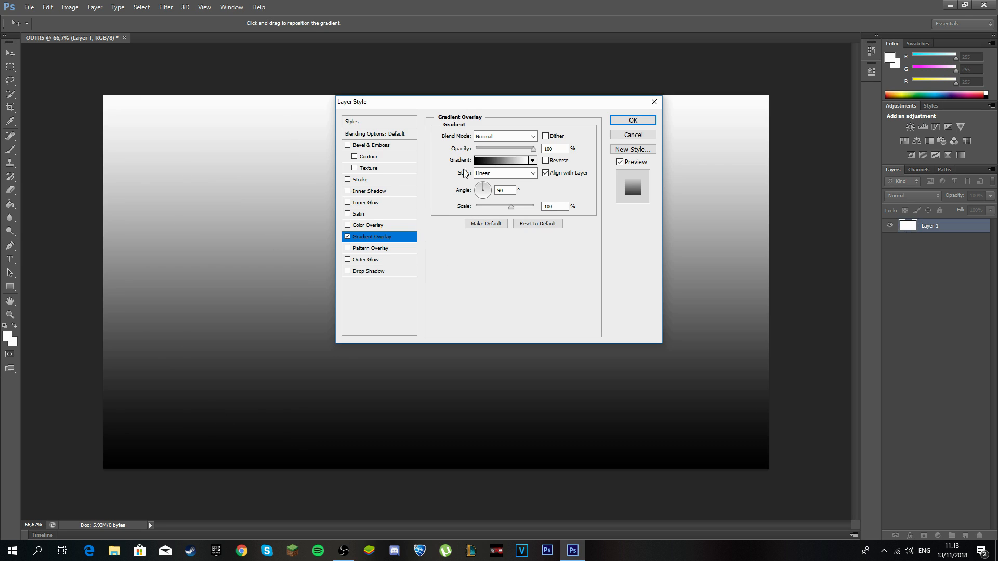
click(494, 160)
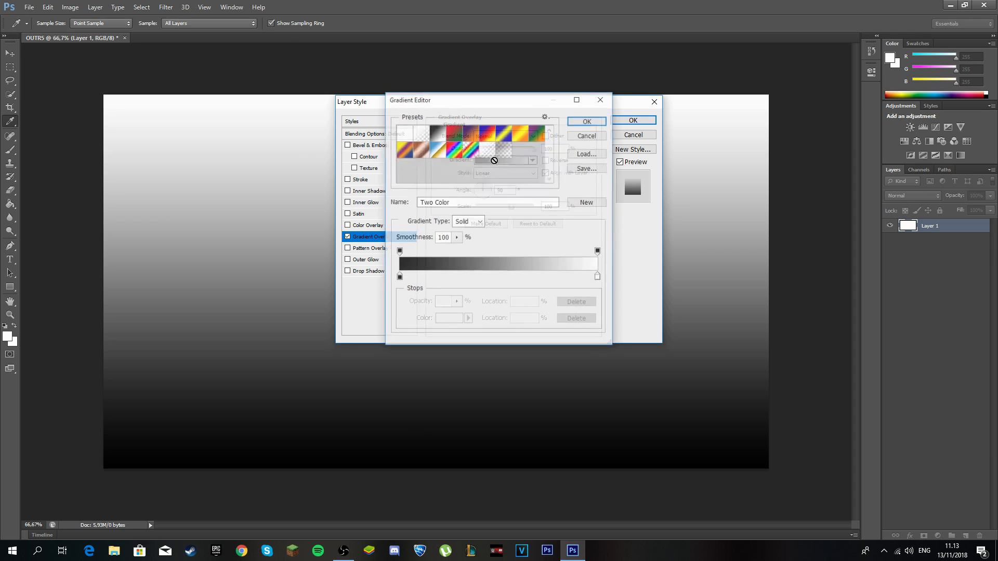
click(399, 278)
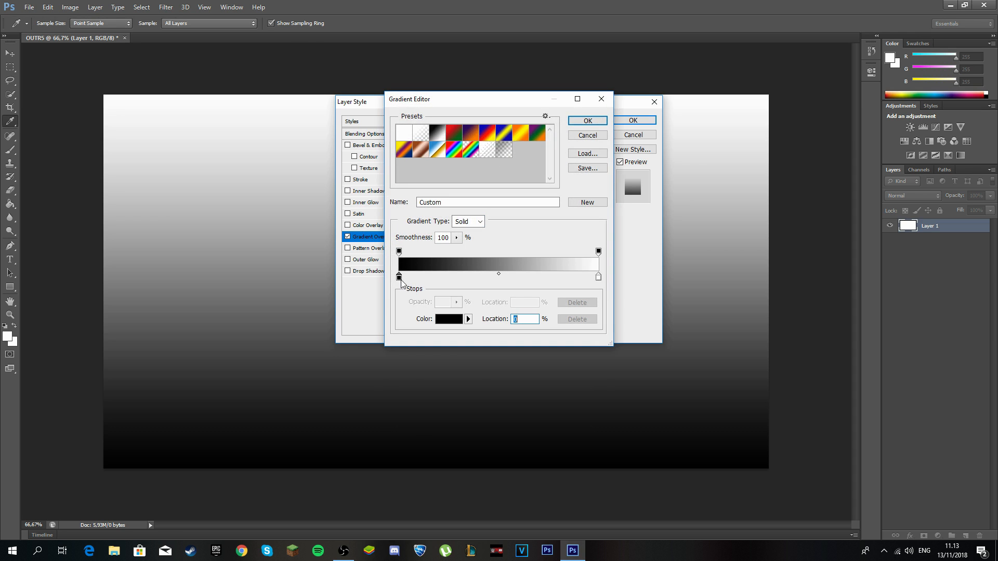
double_click(399, 277)
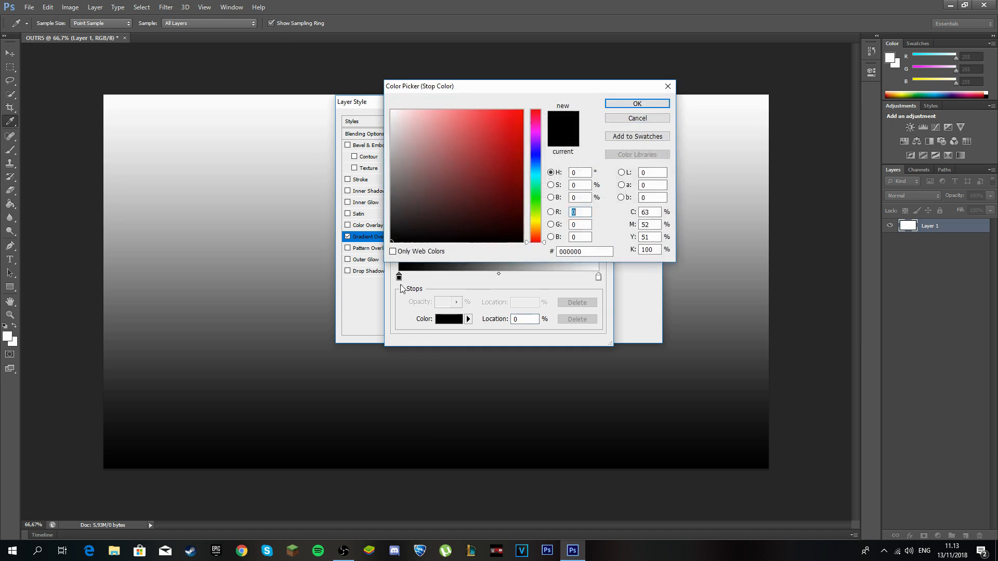
click(532, 130)
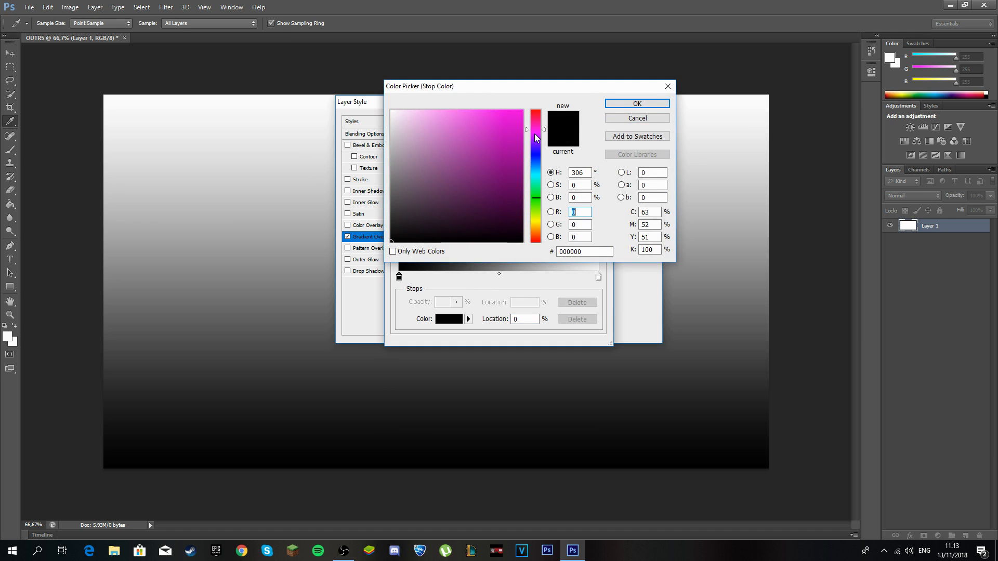
drag(424, 210, 550, 76)
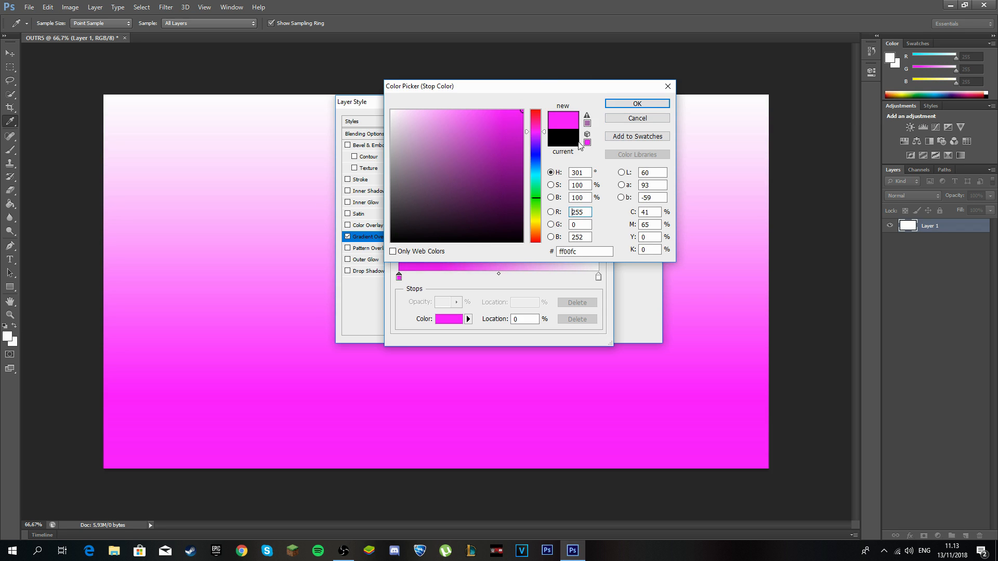
click(638, 104)
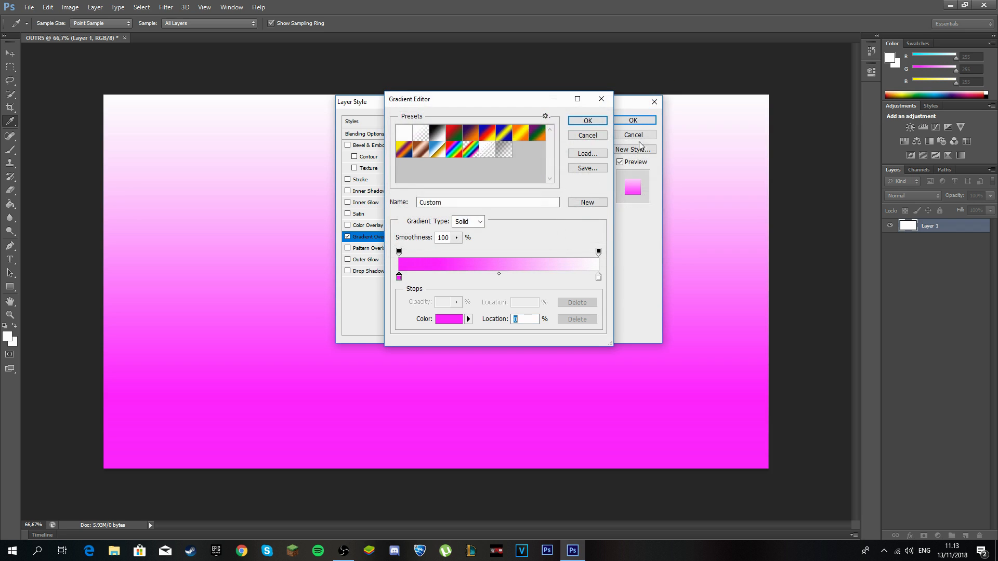
Change the gradient's end stop to dark blue (2f22b2) and apply the overlay.
click(598, 277)
double_click(598, 276)
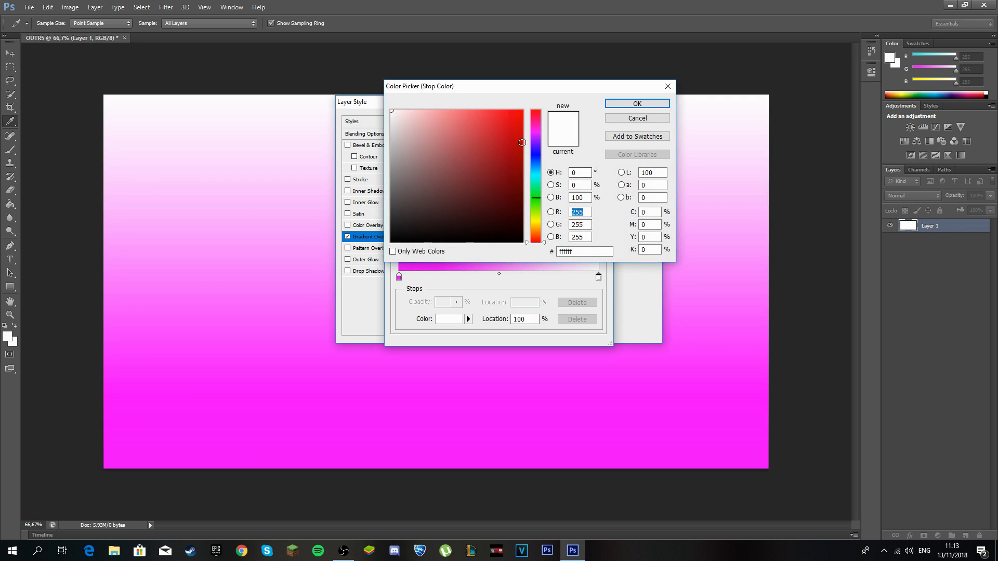
click(537, 129)
drag(482, 171, 548, 83)
mouse_move(512, 120)
mouse_down()
mouse_move(525, 183)
mouse_move(515, 190)
mouse_move(450, 123)
mouse_move(460, 143)
mouse_move(449, 113)
mouse_move(489, 125)
mouse_move(526, 108)
mouse_up()
click(536, 107)
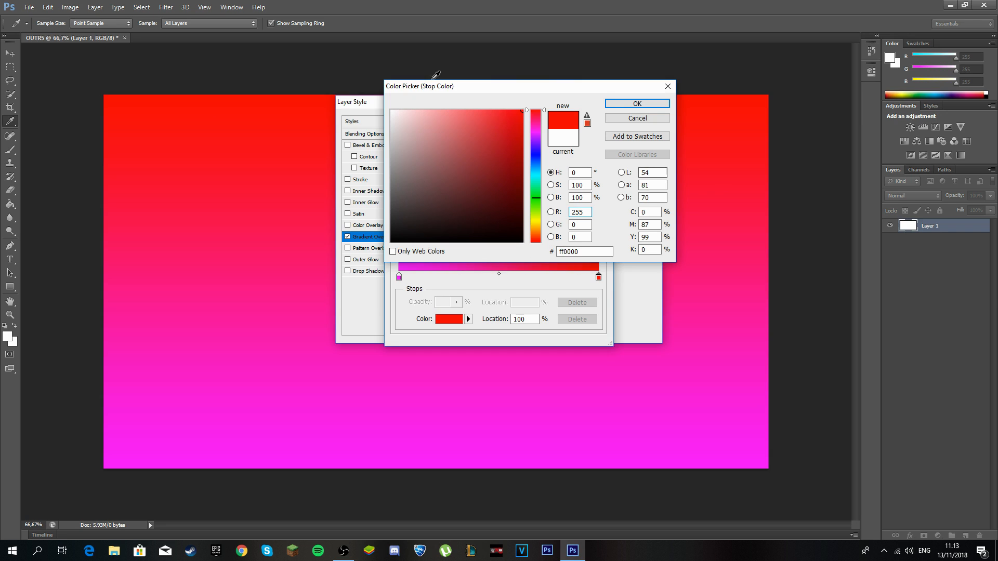
click(537, 153)
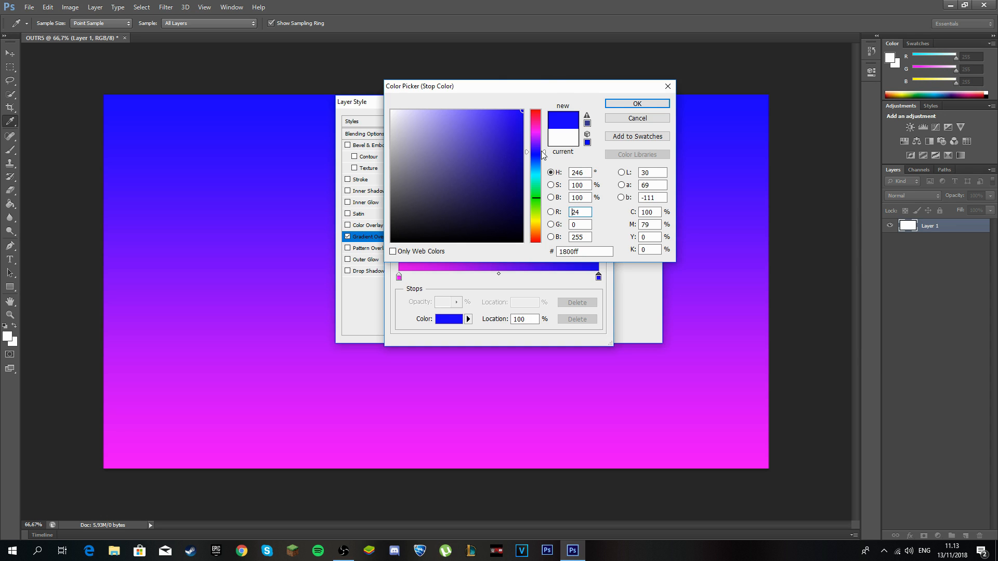
click(502, 139)
click(499, 146)
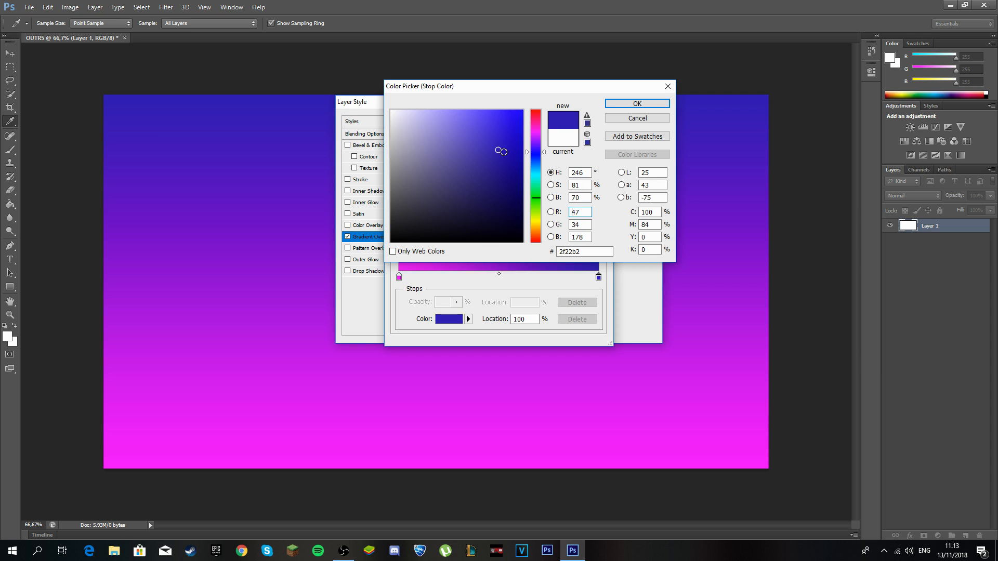
click(638, 103)
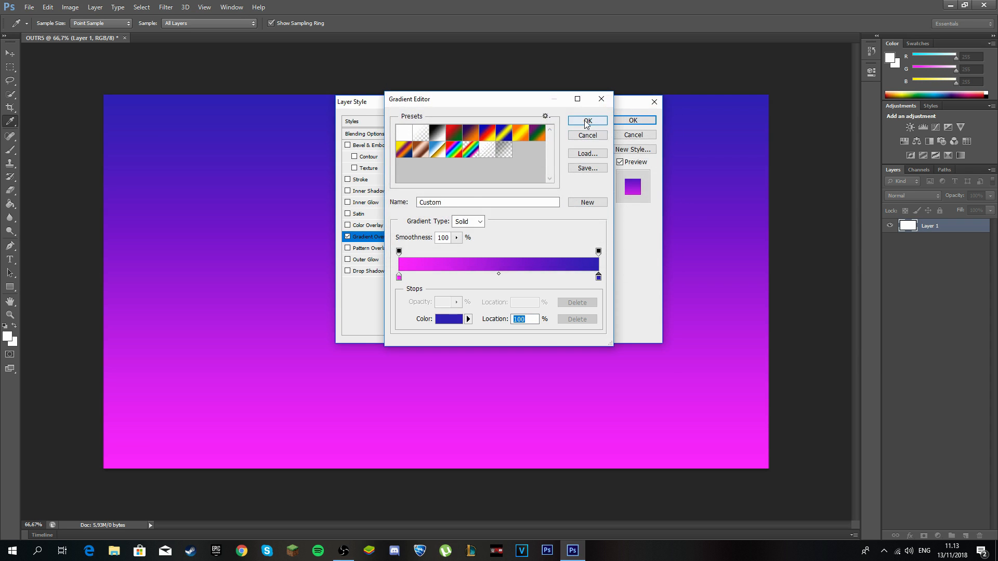
click(584, 120)
click(633, 120)
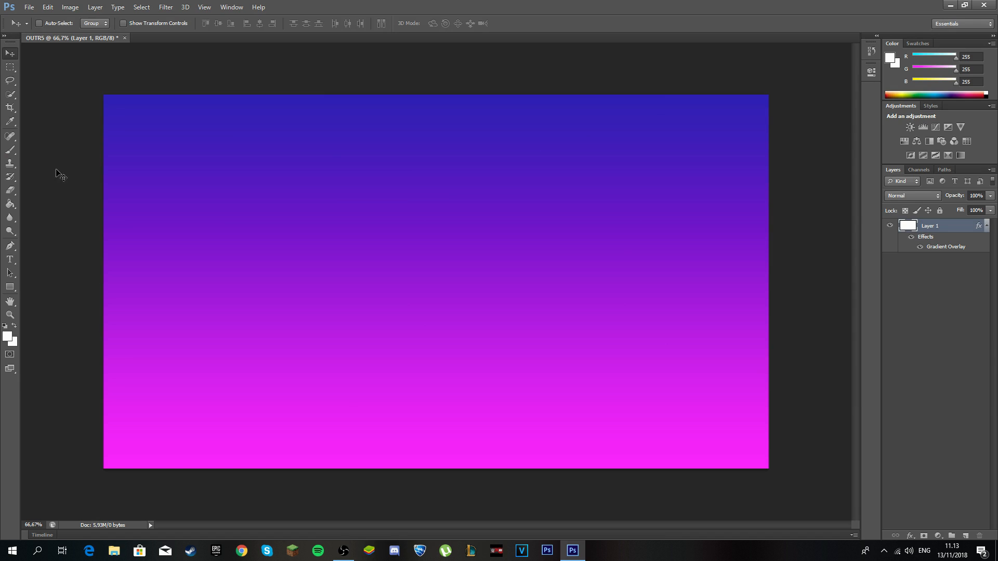
Create a 900×506 px rectangle with the Rectangle tool.
click(8, 291)
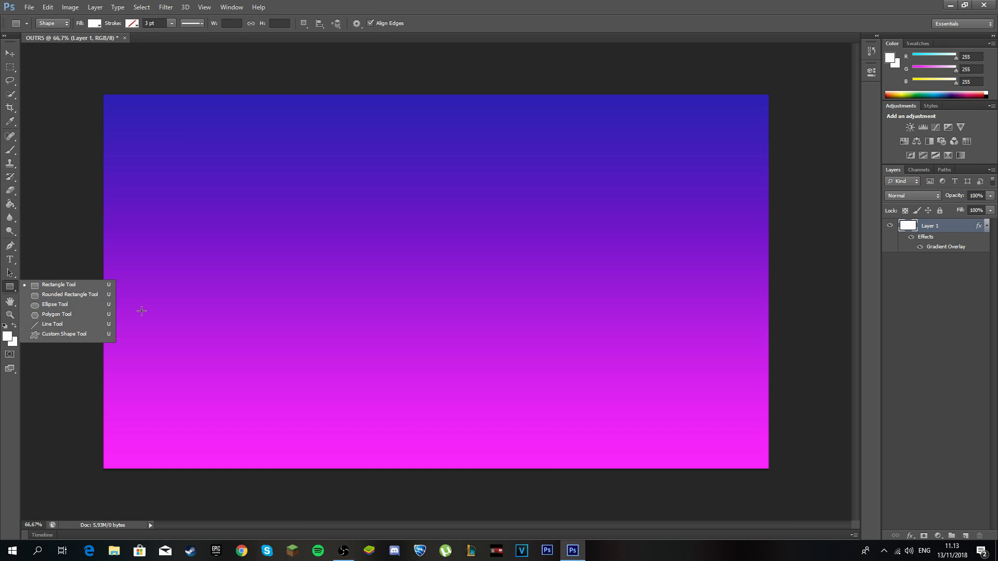
click(5, 288)
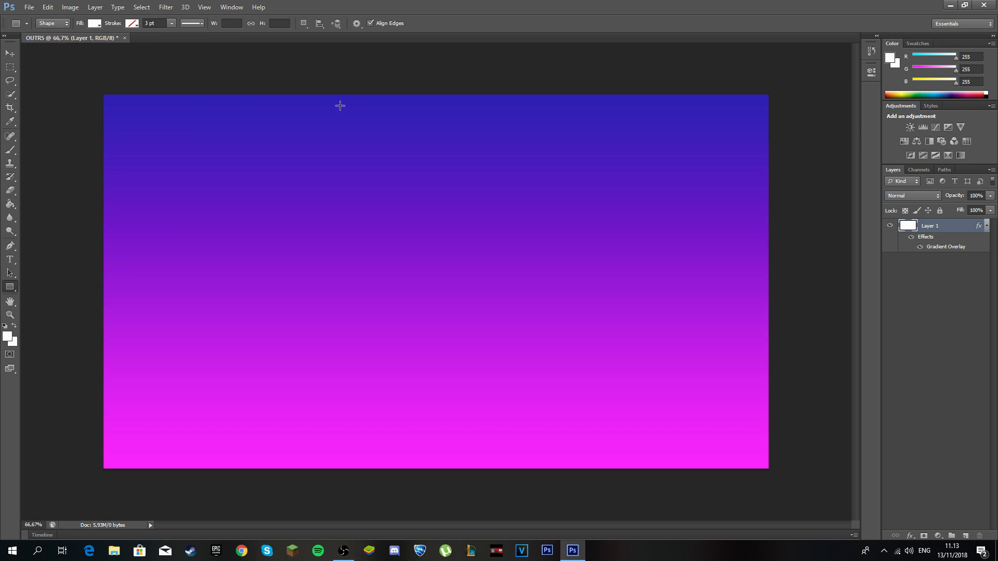
click(316, 234)
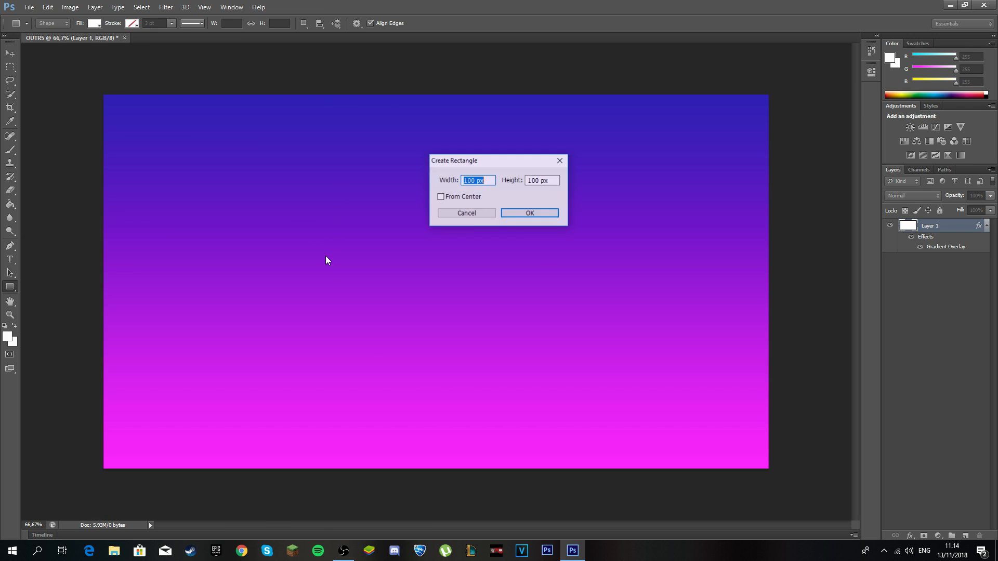
click(471, 181)
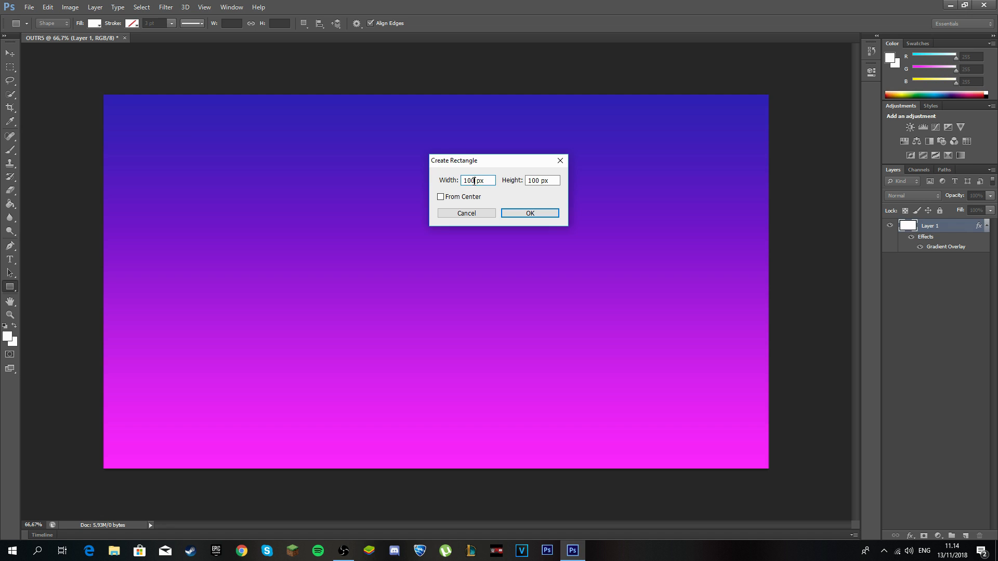
text(900)
drag(540, 182, 492, 183)
text(506)
click(541, 215)
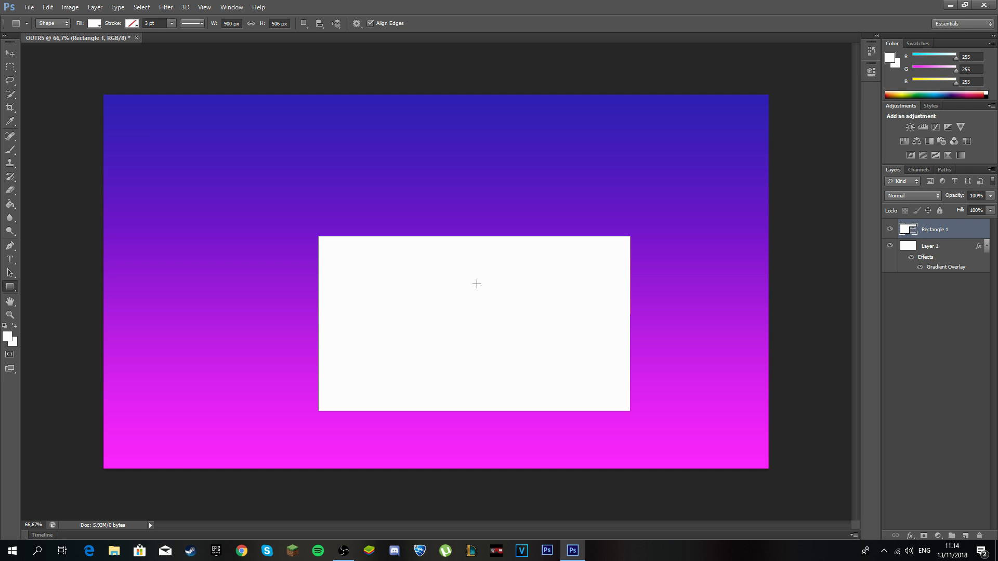
Undo the solid white rectangle and set the shape to no fill with a white stroke.
click(48, 6)
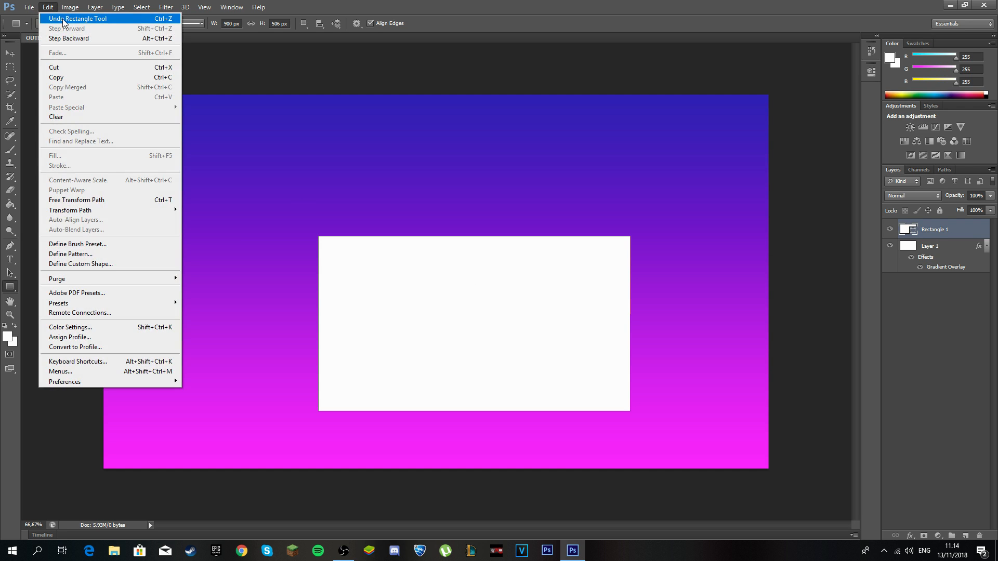
click(66, 20)
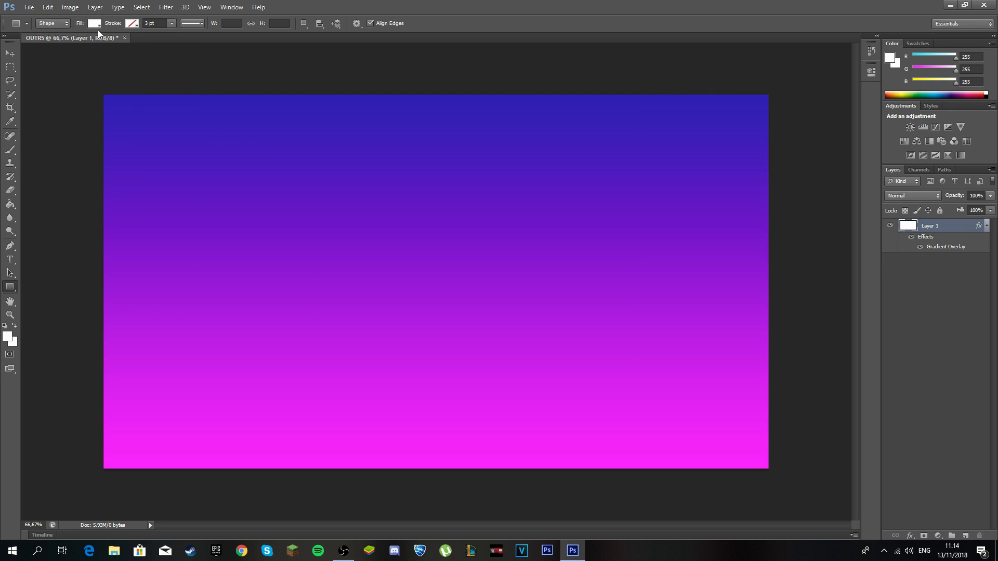
click(99, 26)
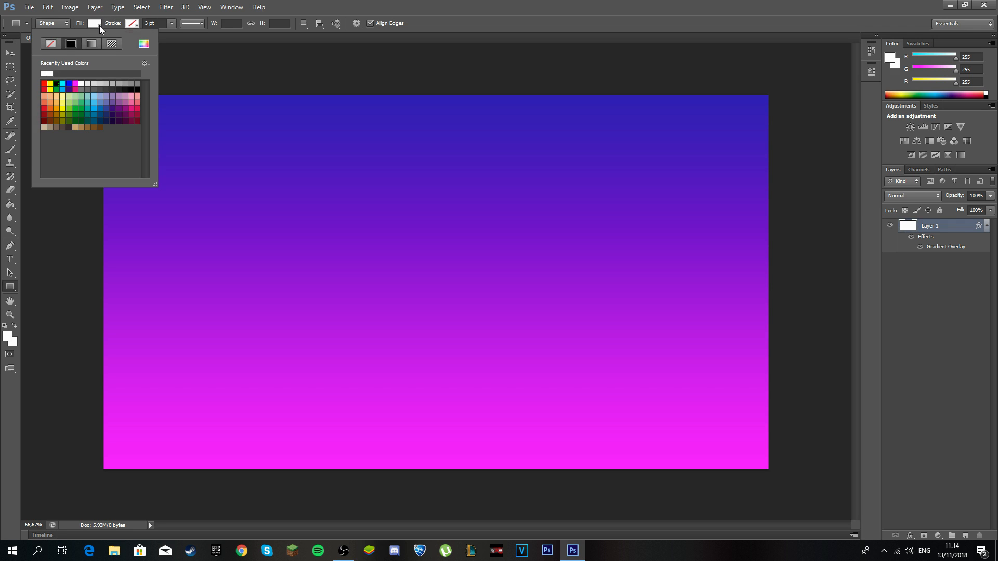
click(50, 44)
click(132, 24)
click(87, 74)
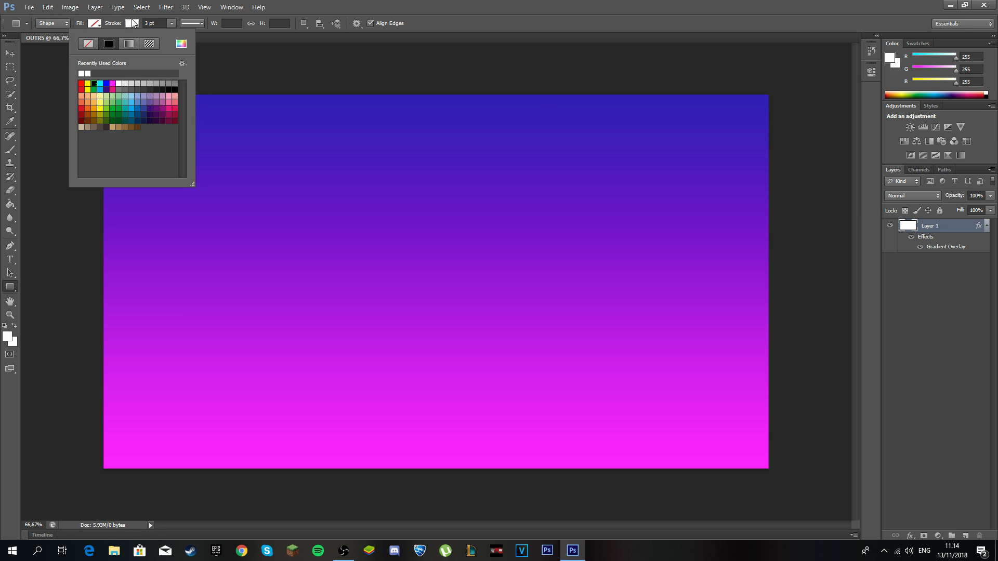
Set the rectangle's stroke width to 6 pt.
click(69, 303)
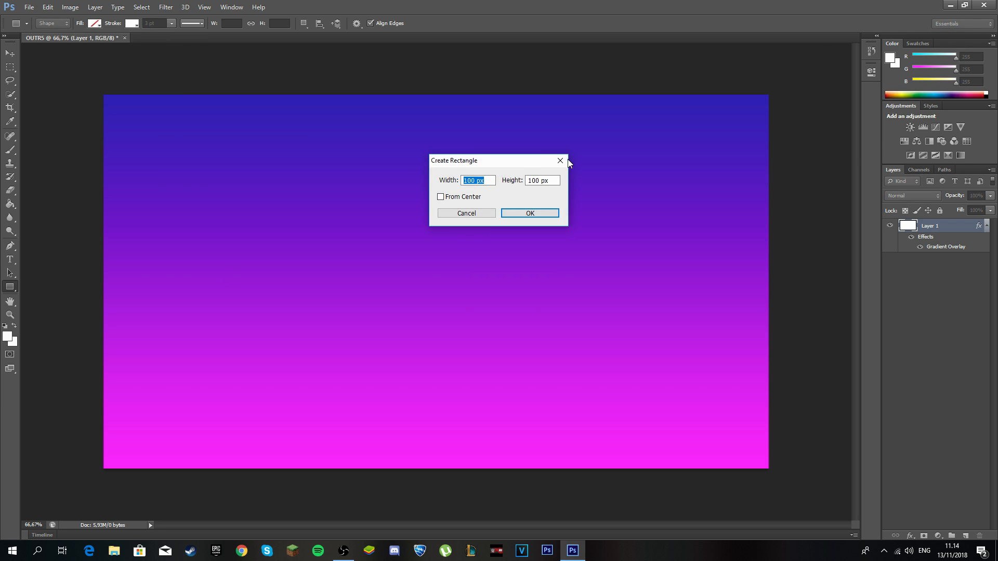
key(Escape)
click(406, 277)
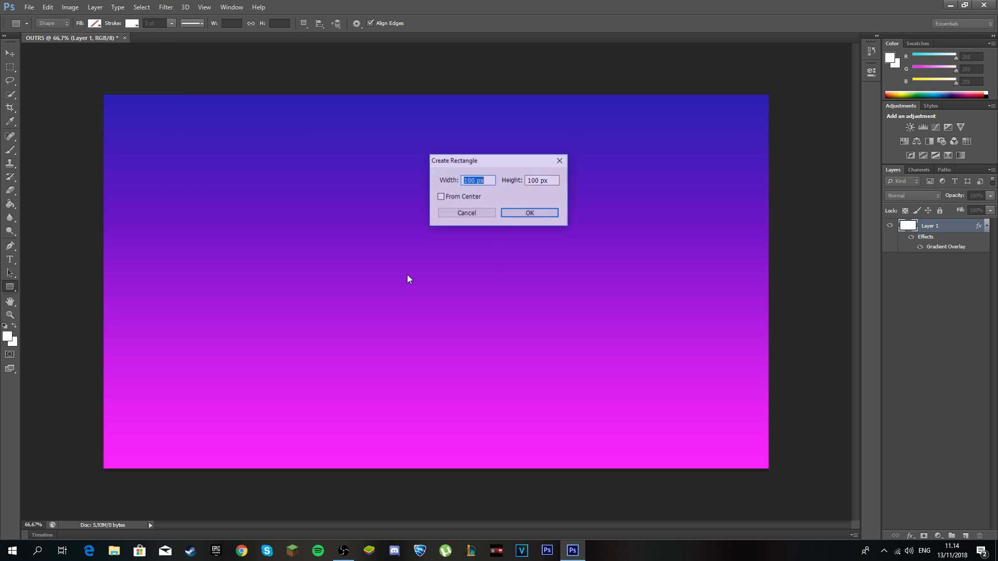
click(564, 159)
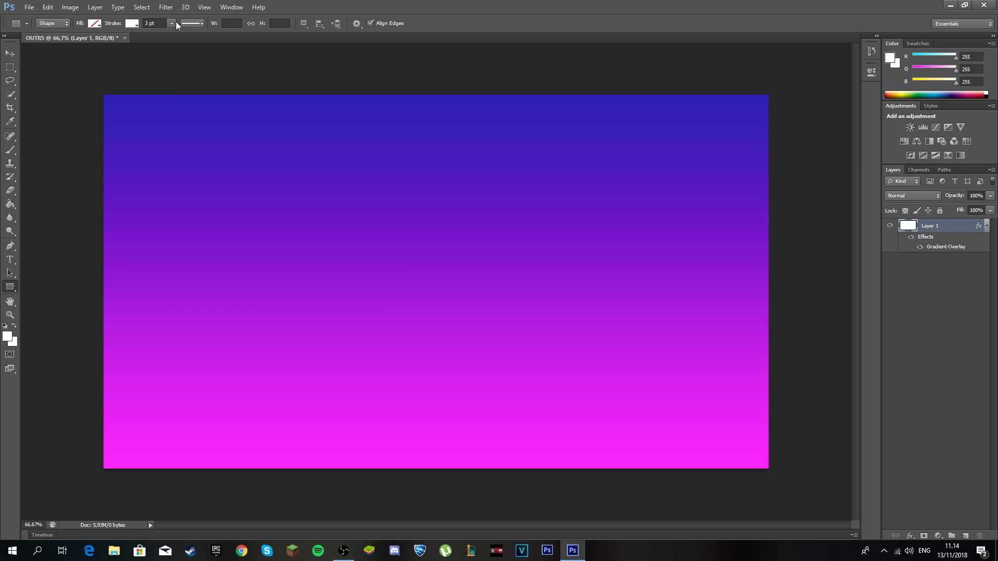
click(172, 24)
click(150, 22)
text(6)
key(Return)
Create the outlined 900×506 px rectangle and select the whole canvas.
click(367, 275)
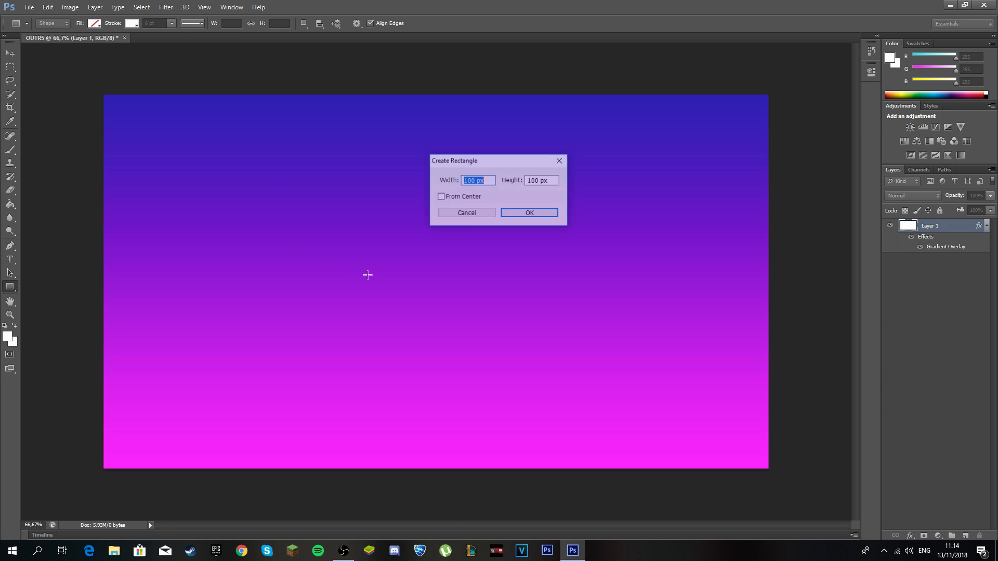
drag(476, 179, 444, 192)
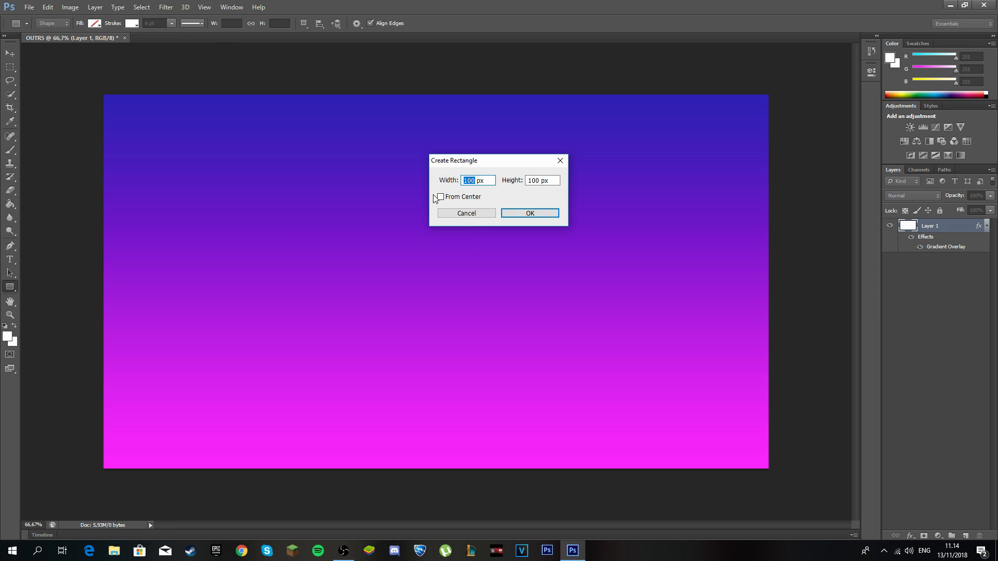
text(9)
key(Tab)
click(538, 182)
text(506)
click(529, 214)
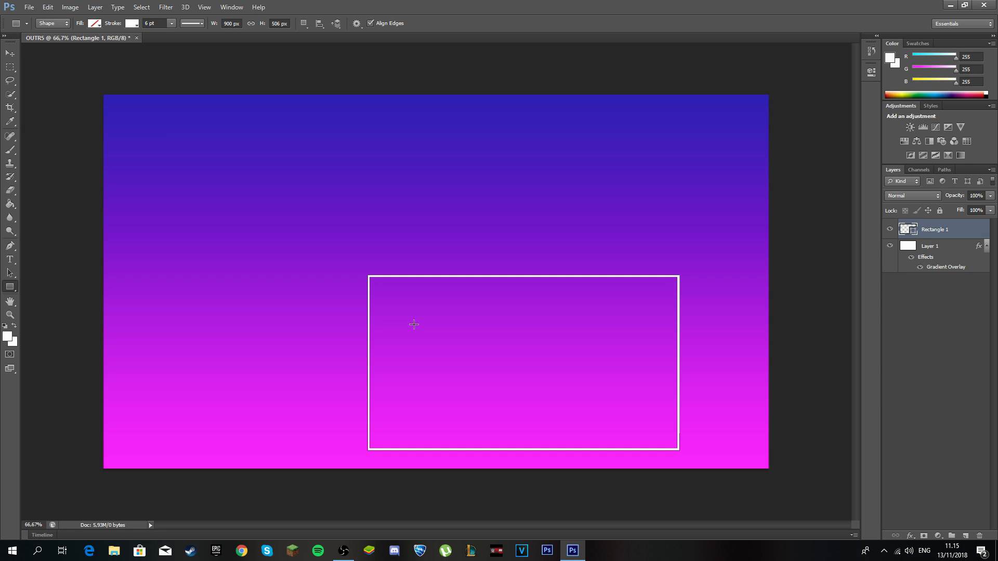
key(ctrl+a)
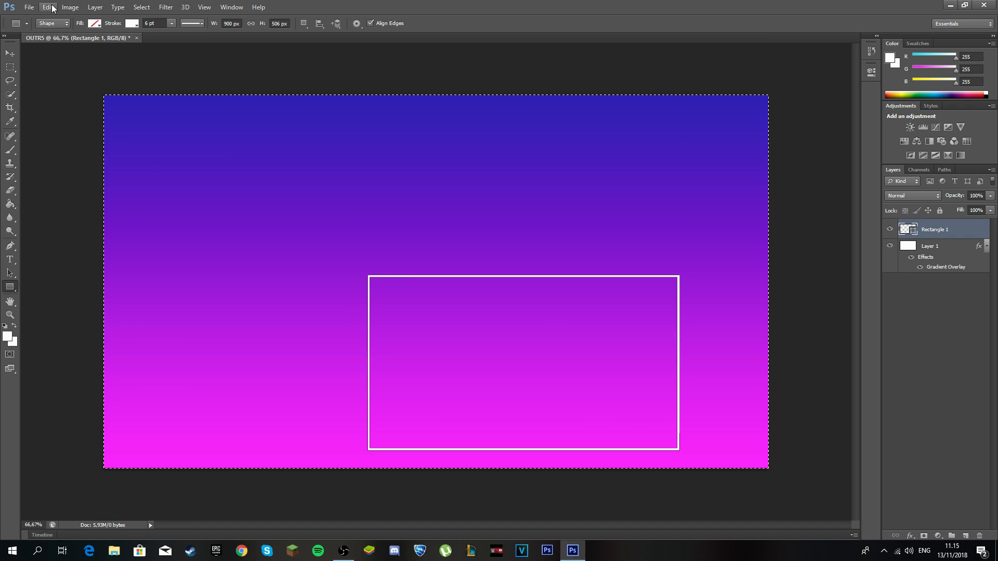
Align Rectangle 1 to the canvas's horizontal and vertical centers, then deselect.
click(94, 7)
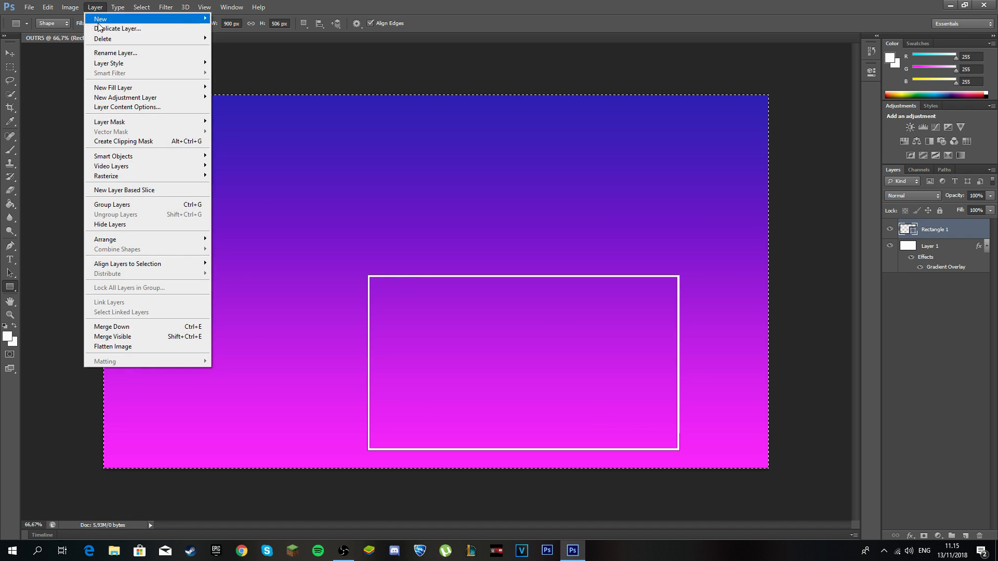
mouse_move(170, 273)
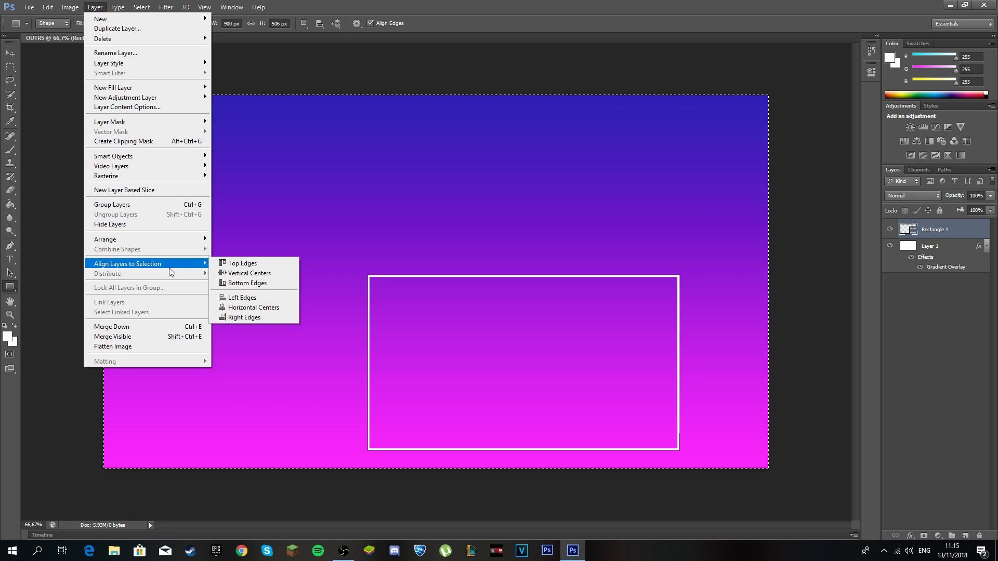
click(274, 305)
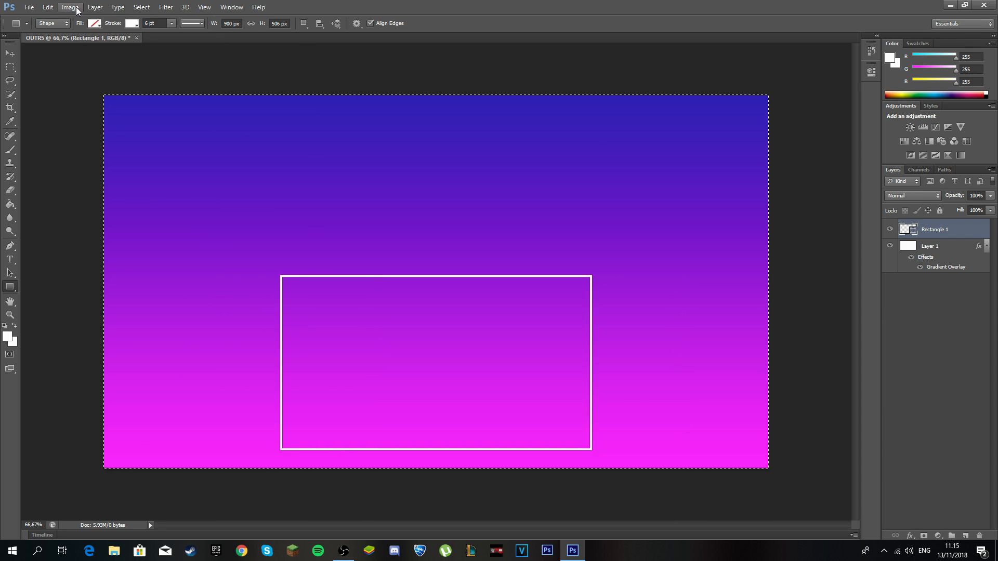
click(94, 6)
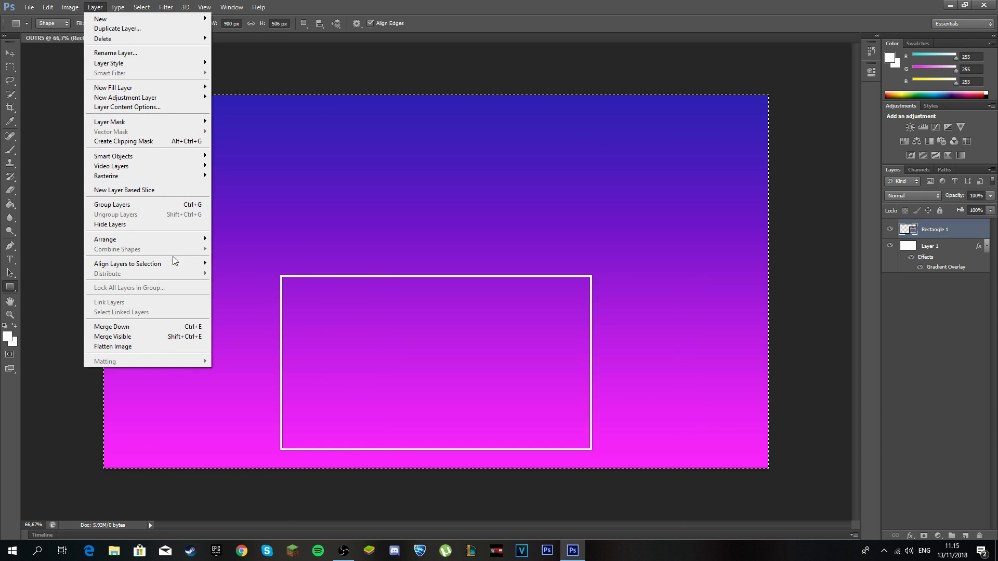
mouse_move(178, 263)
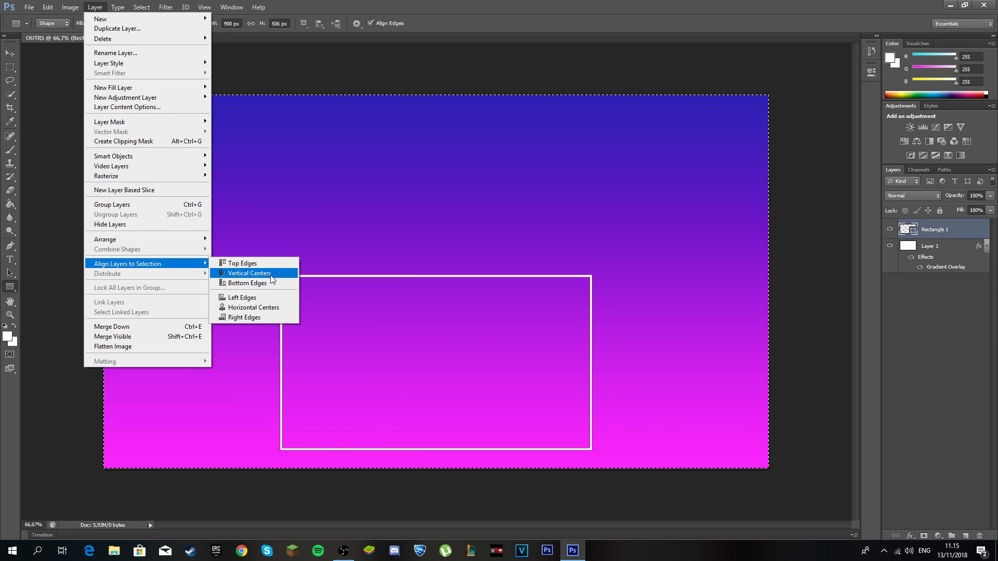
click(270, 274)
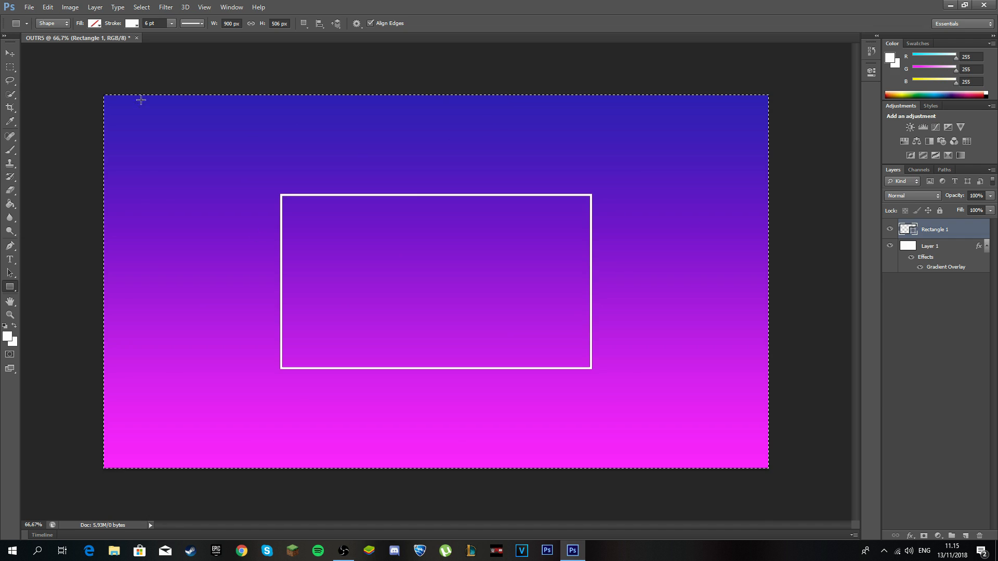
key(ctrl+d)
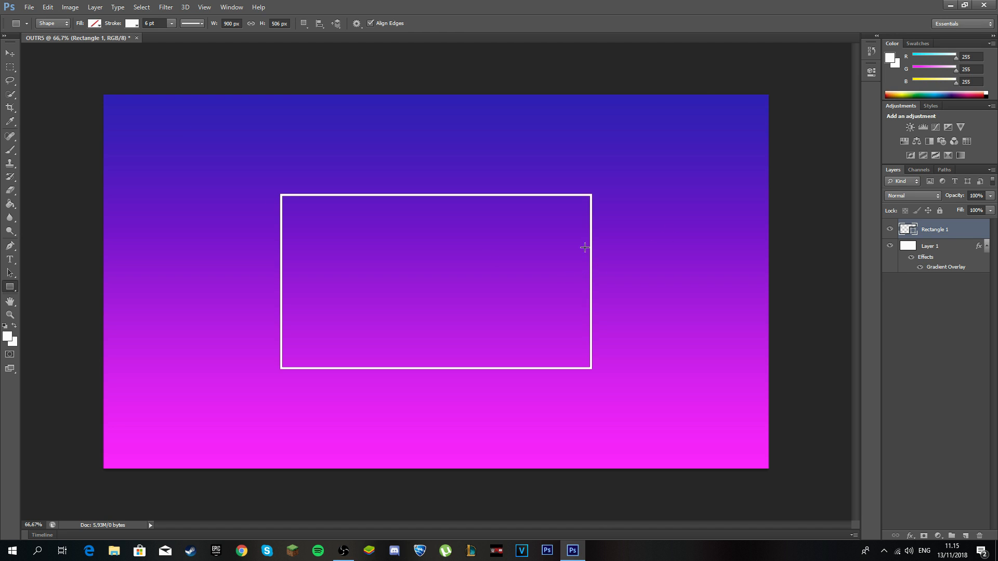
Add Drop Shadow and Stroke effects to Rectangle 1 through its Blending Options.
right_click(942, 230)
click(981, 374)
right_click(934, 229)
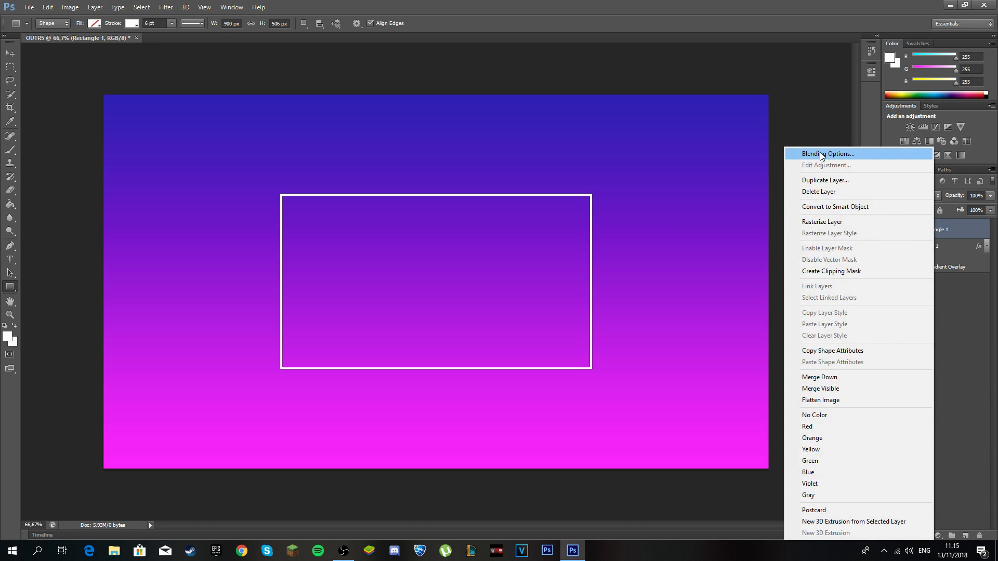
click(879, 151)
click(347, 270)
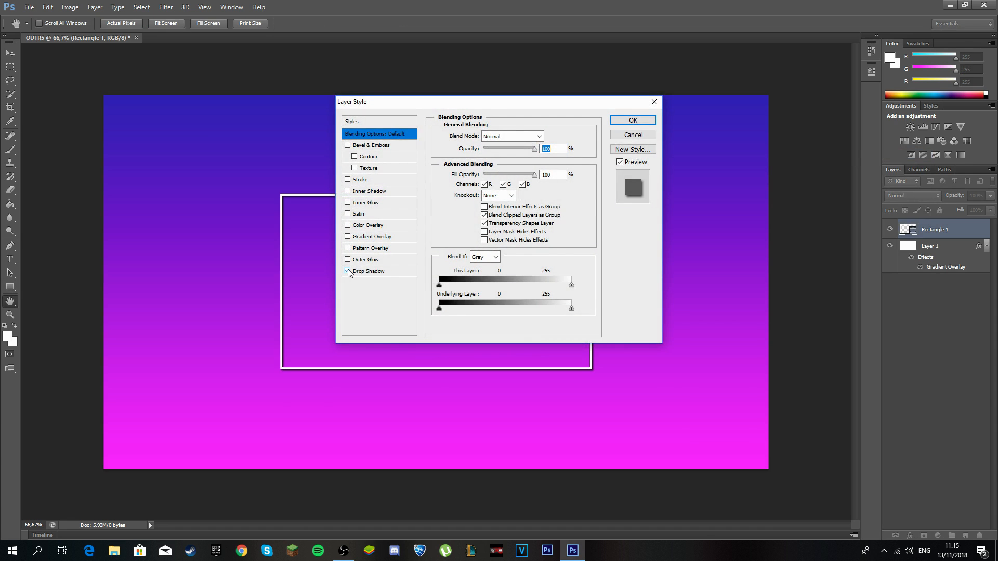
click(348, 179)
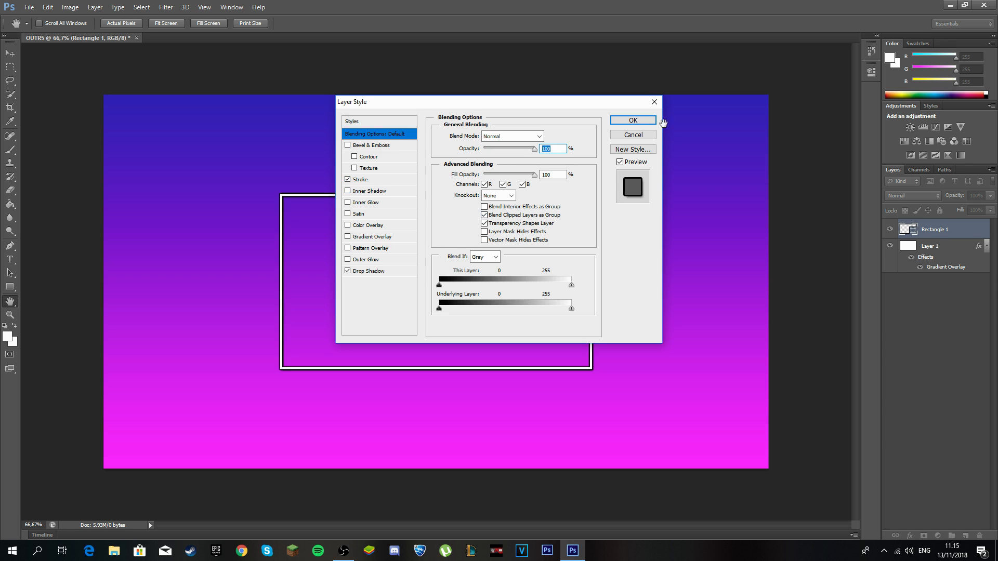
click(638, 123)
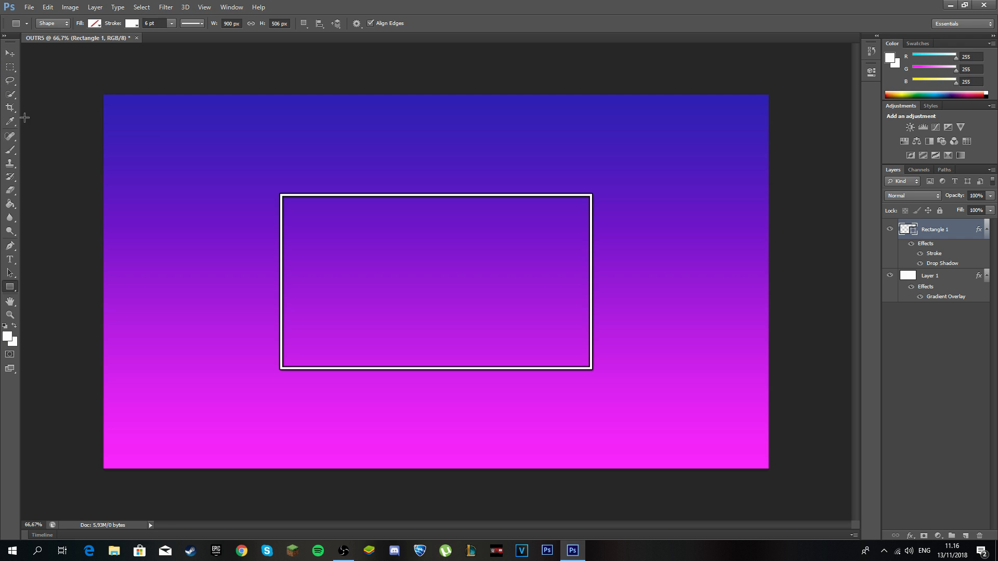
Start an empty text layer above the rectangle with the Type tool.
click(8, 263)
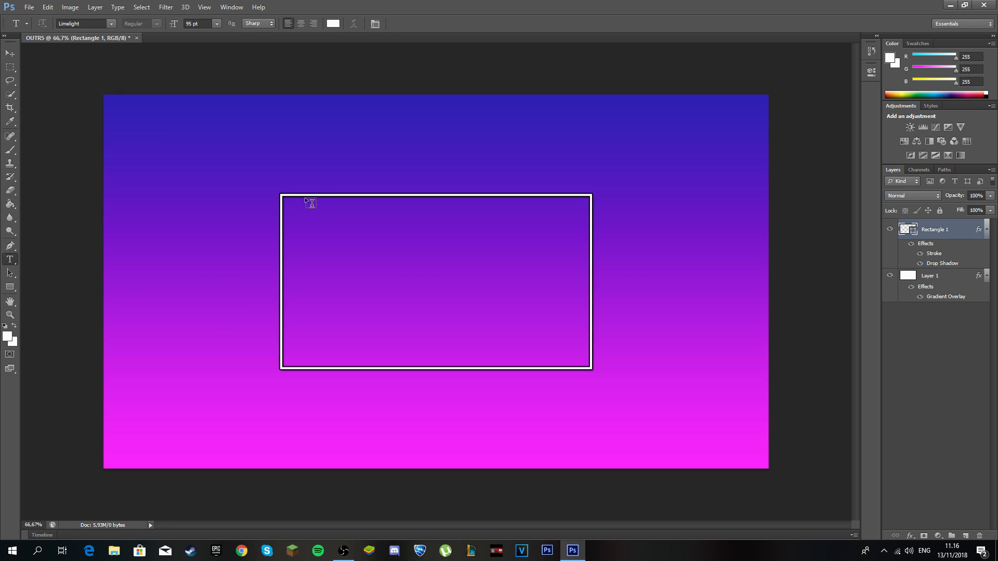
click(325, 150)
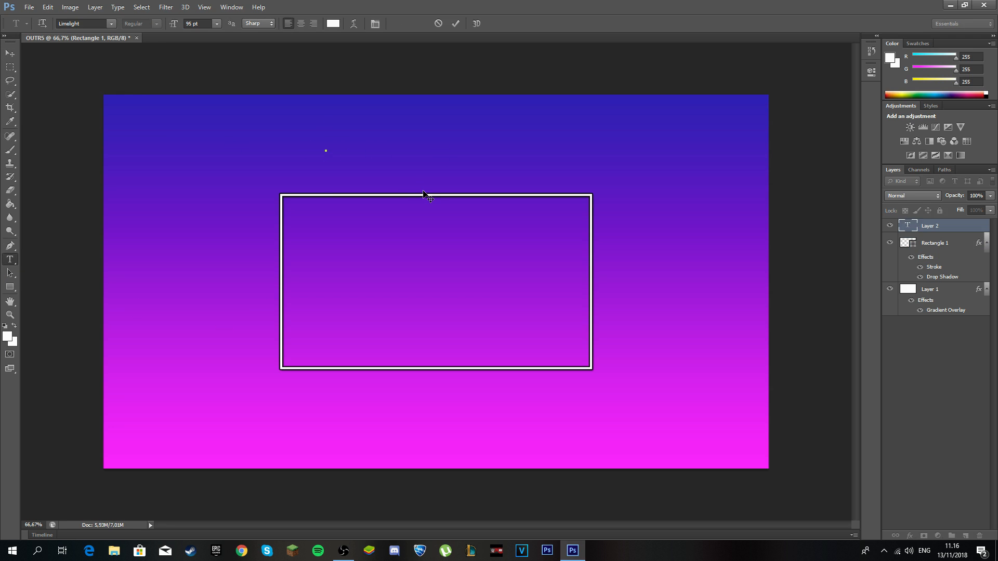
text(dcfhfghfg)
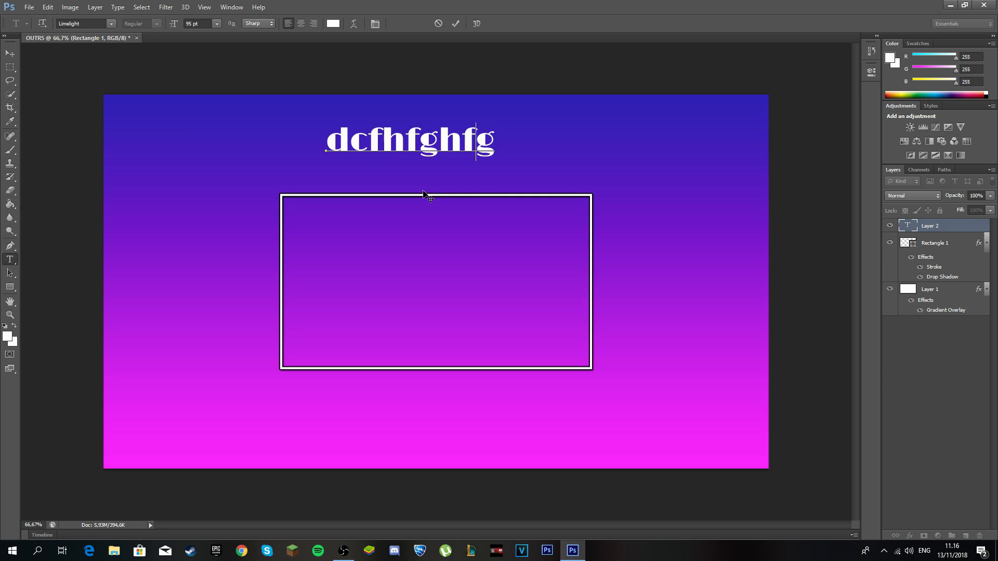
key(BackSpace)
key(BackSpace)
key(BackSpace)
key(BackSpace)
key(BackSpace)
key(BackSpace)
key(BackSpace)
key(BackSpace)
key(BackSpace)
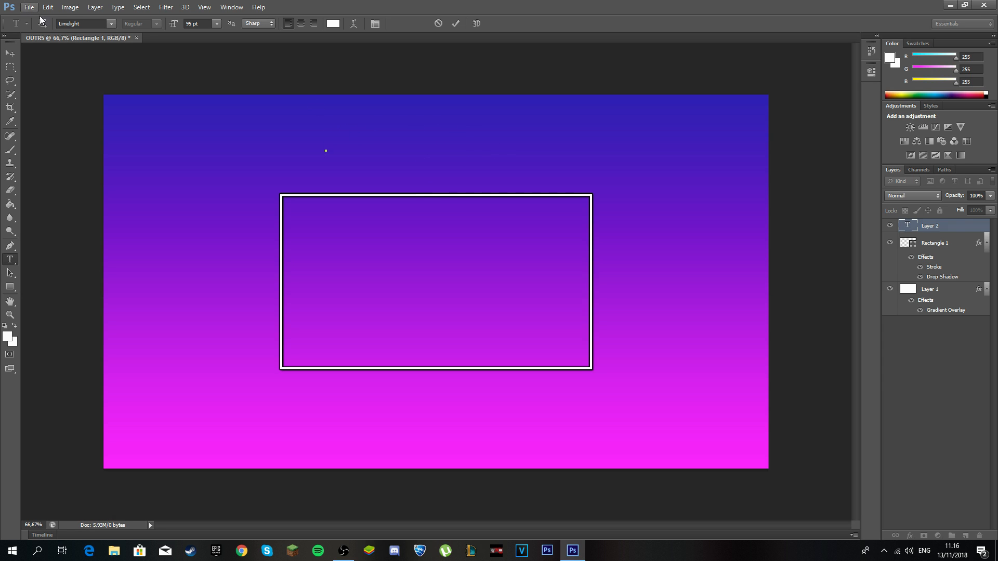
Set the font family to Montserrat Subrayada.
click(110, 24)
scroll(147, 96, up, 5)
scroll(148, 96, up, 7)
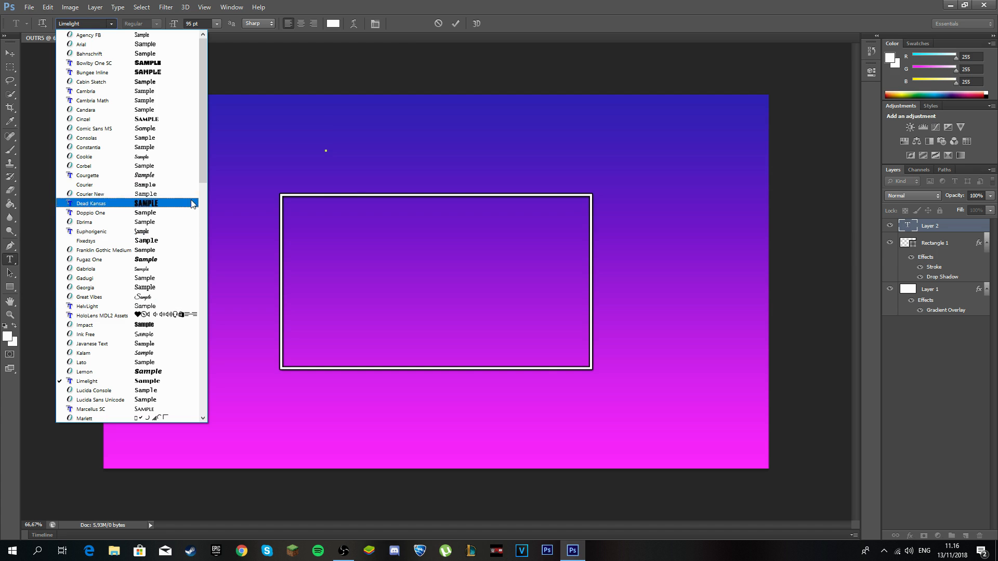
drag(201, 158, 206, 320)
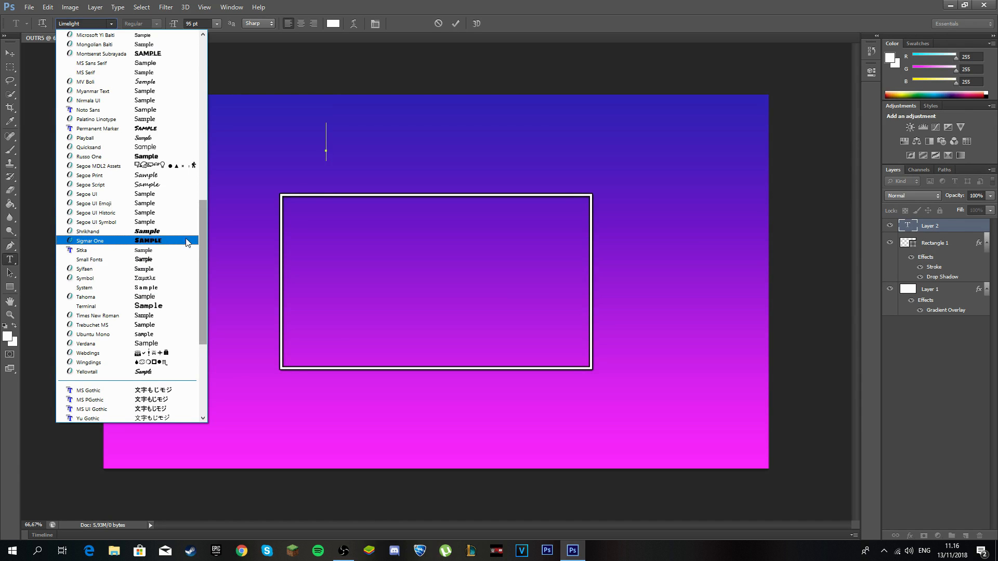
scroll(175, 232, up, 3)
scroll(162, 220, up, 2)
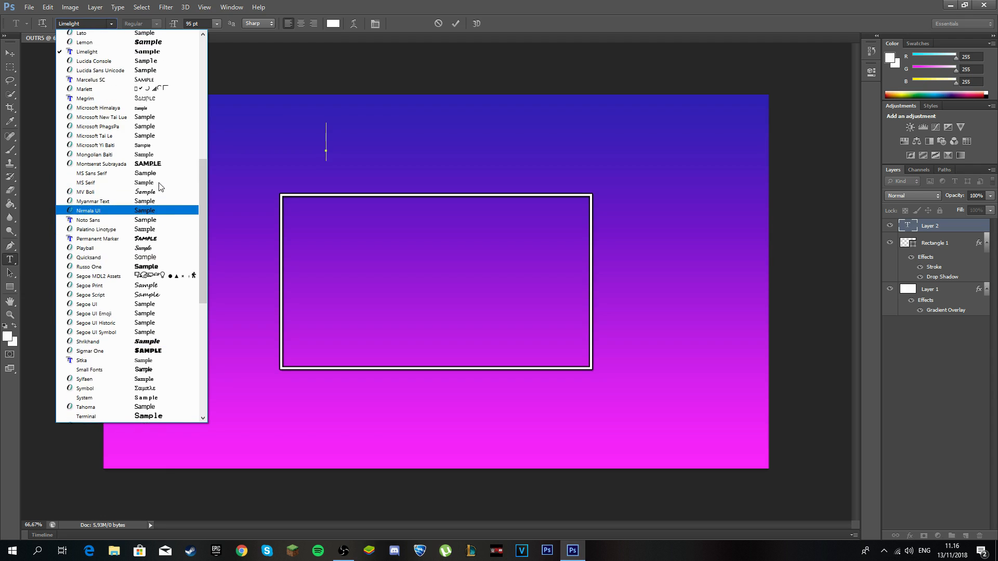
click(151, 193)
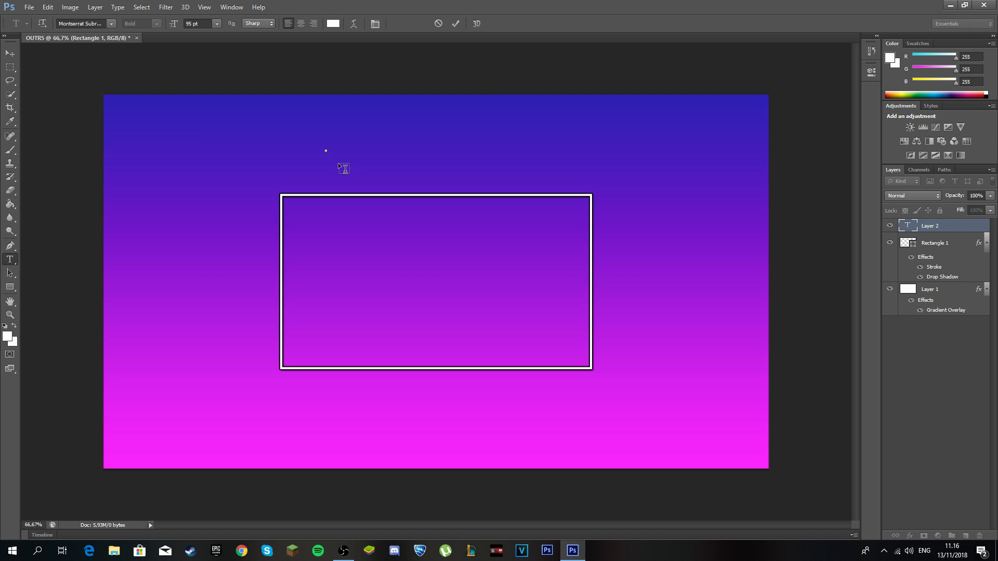
Type 'PREVIOUS VIDEO', scale it to about 98 pt and place it above the outlined box.
text(PRE)
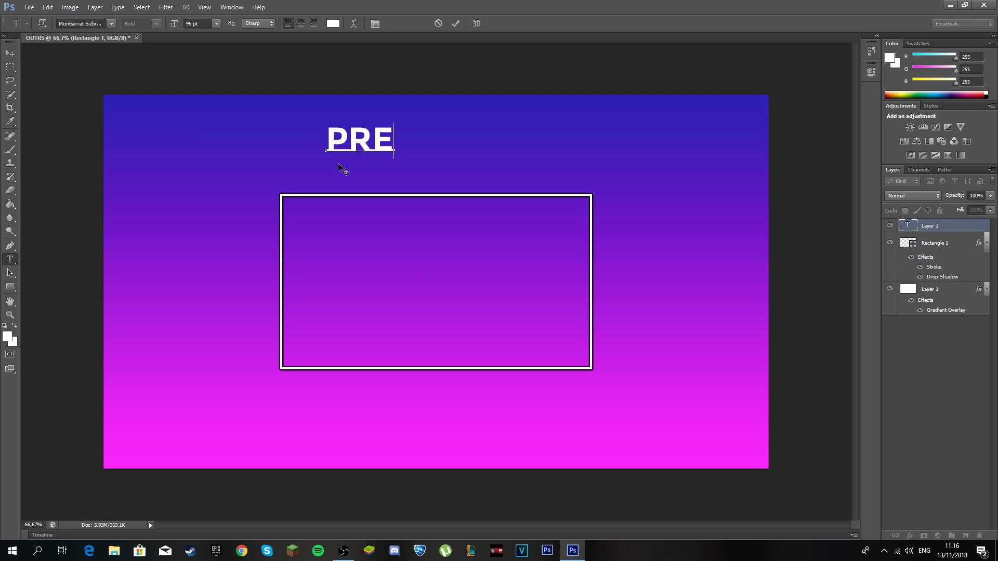
text(VIO)
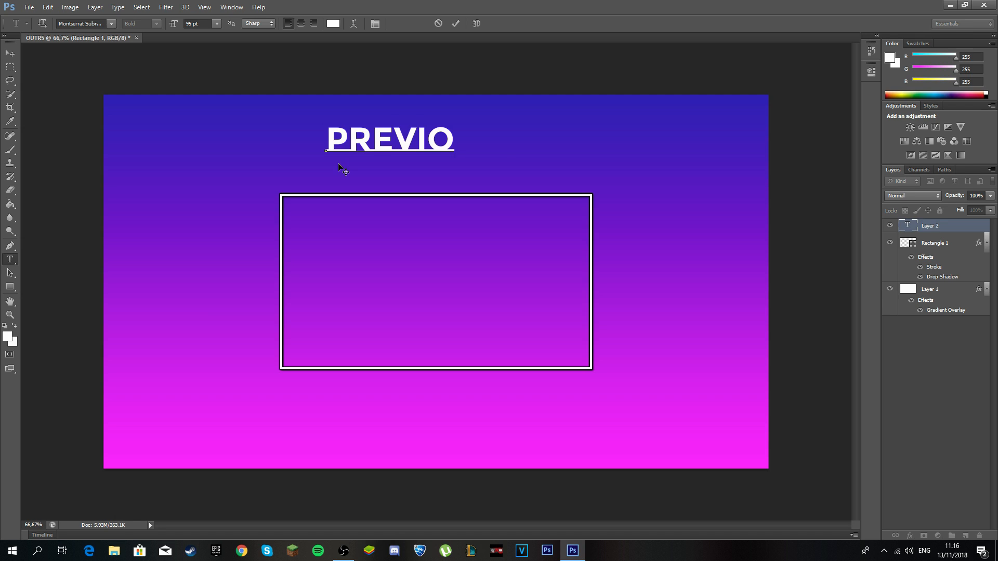
text(US VIDE)
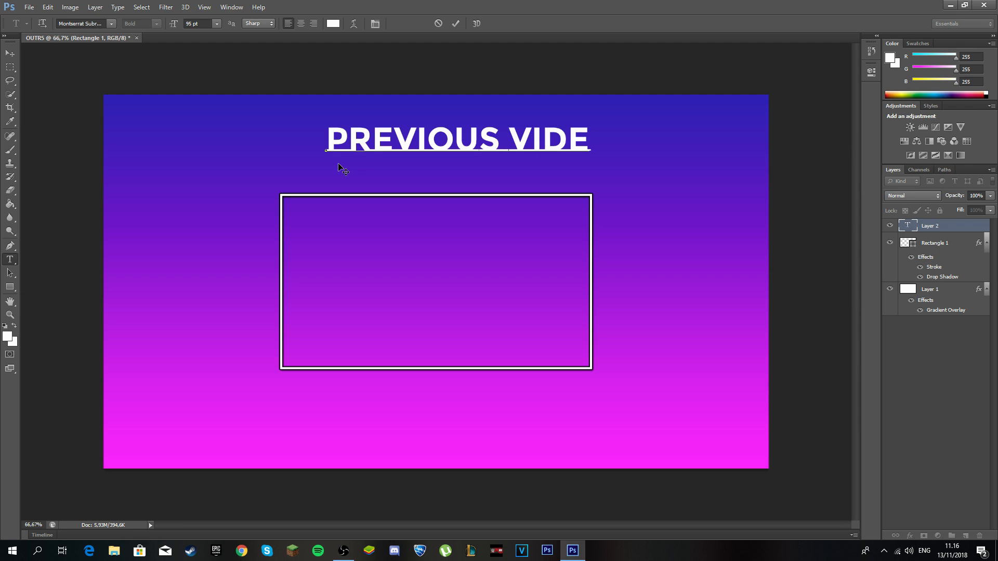
text(O)
click(455, 24)
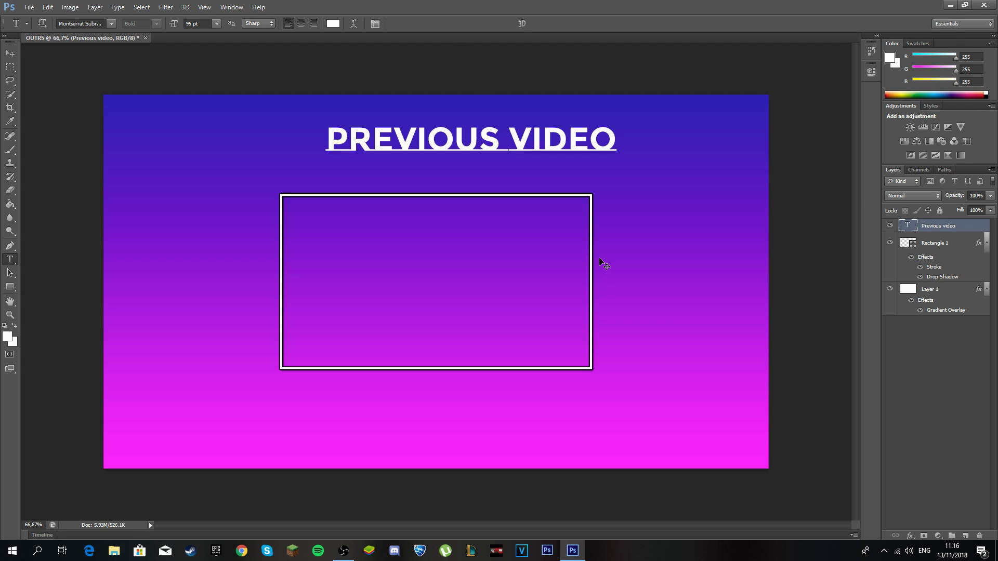
key(ctrl+t)
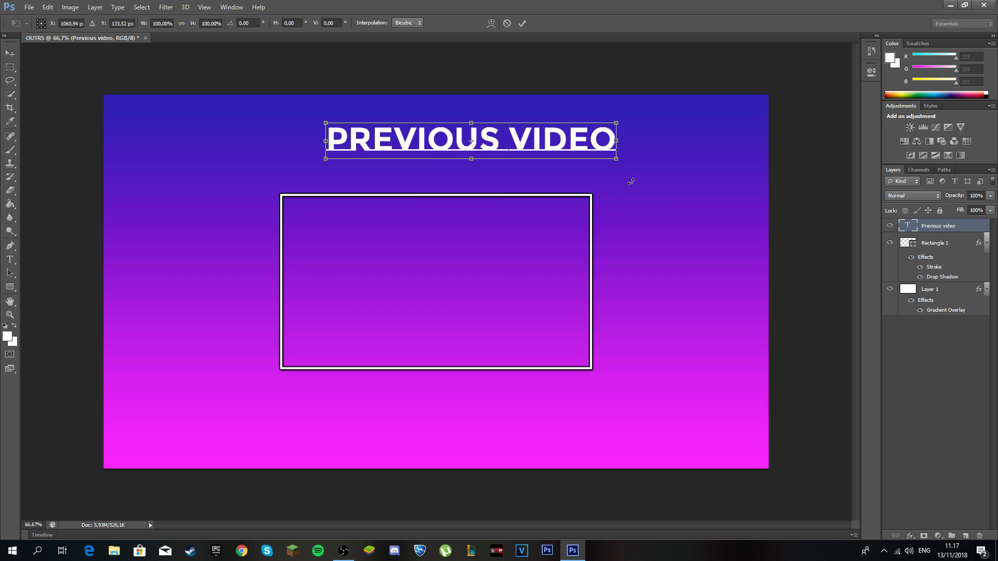
drag(617, 160, 617, 212)
drag(593, 148, 556, 165)
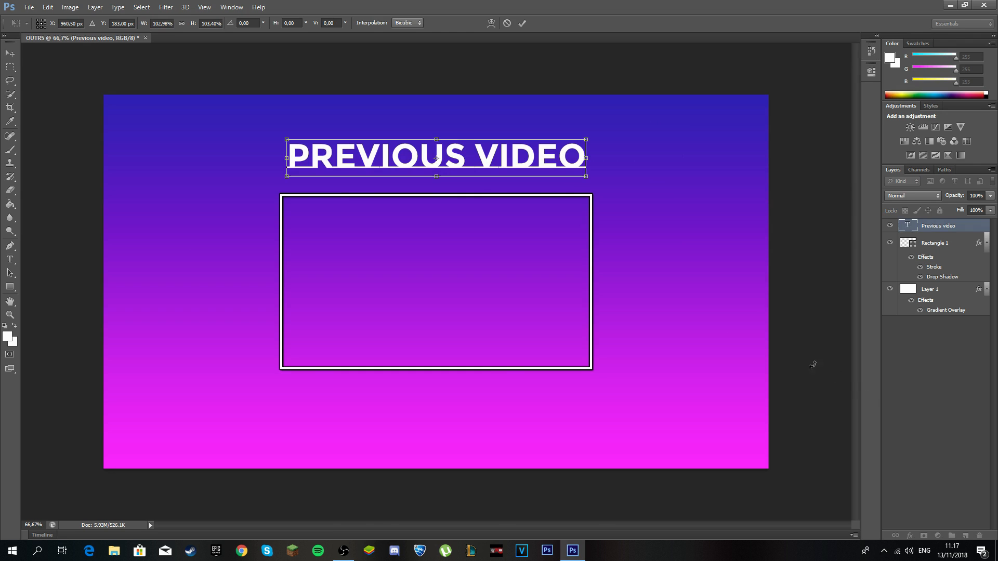
drag(545, 160, 544, 153)
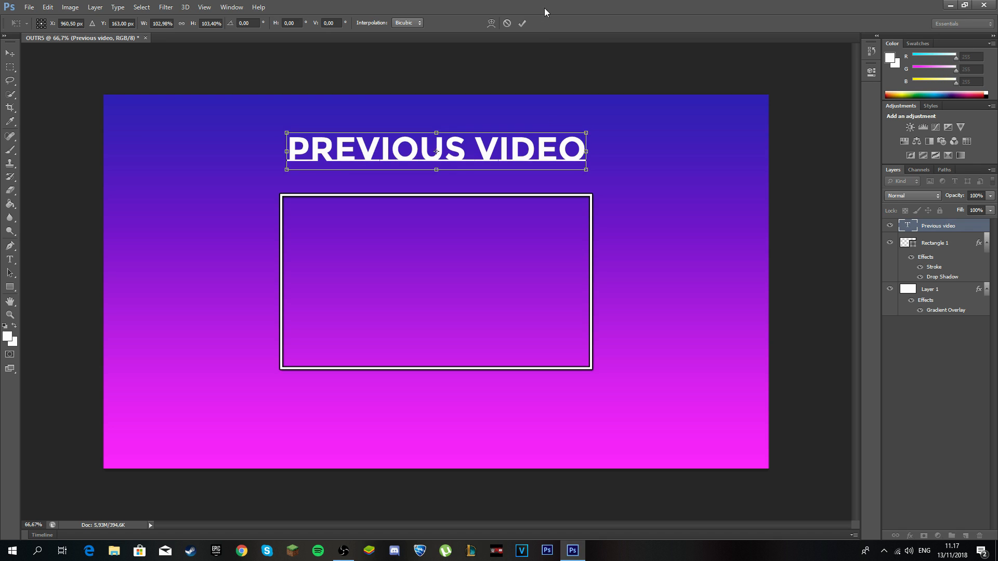
click(523, 23)
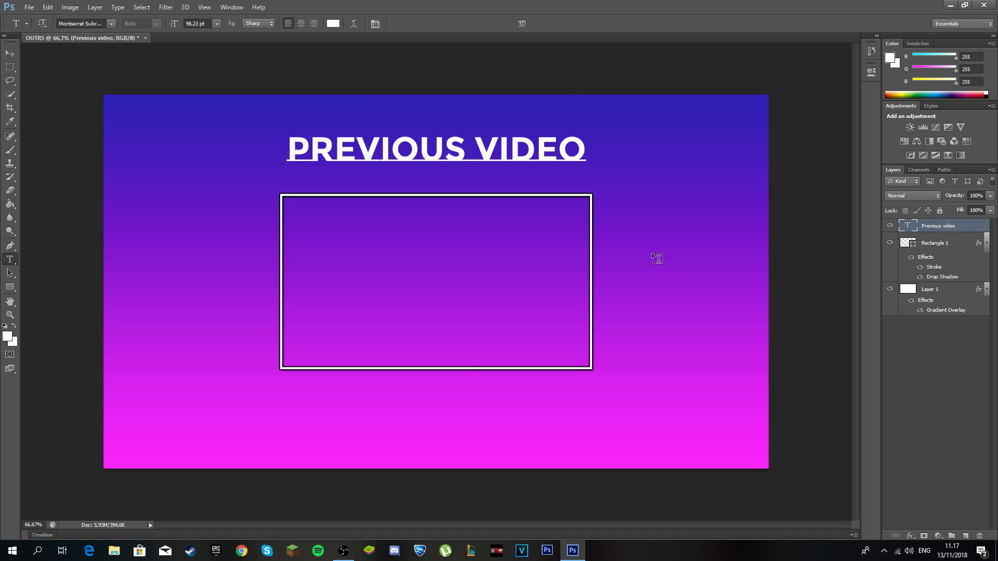
Centre the PREVIOUS VIDEO layer horizontally, deselect, and open its Blending Options.
key(ctrl+a)
click(95, 7)
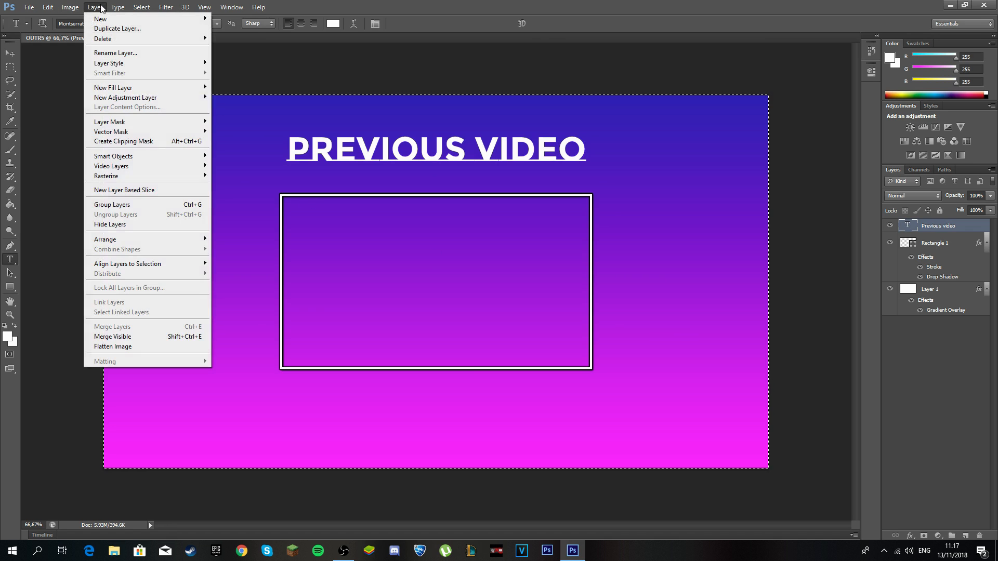
mouse_move(166, 265)
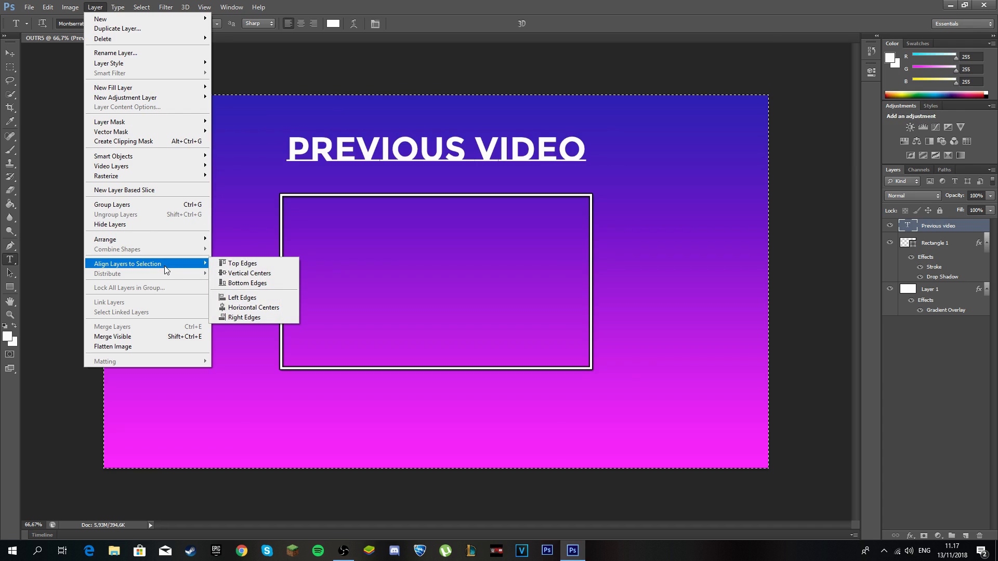
click(272, 307)
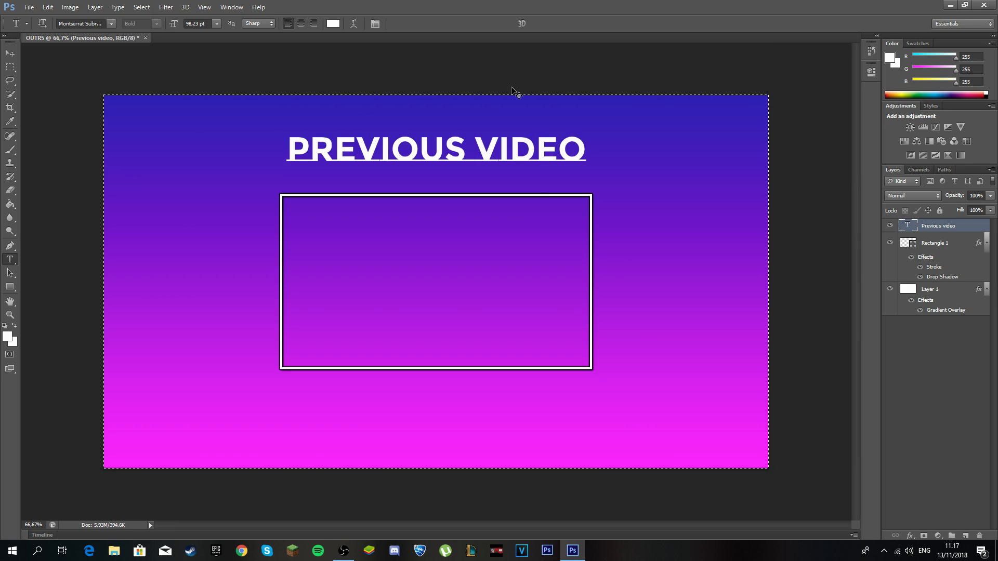
key(ctrl+d)
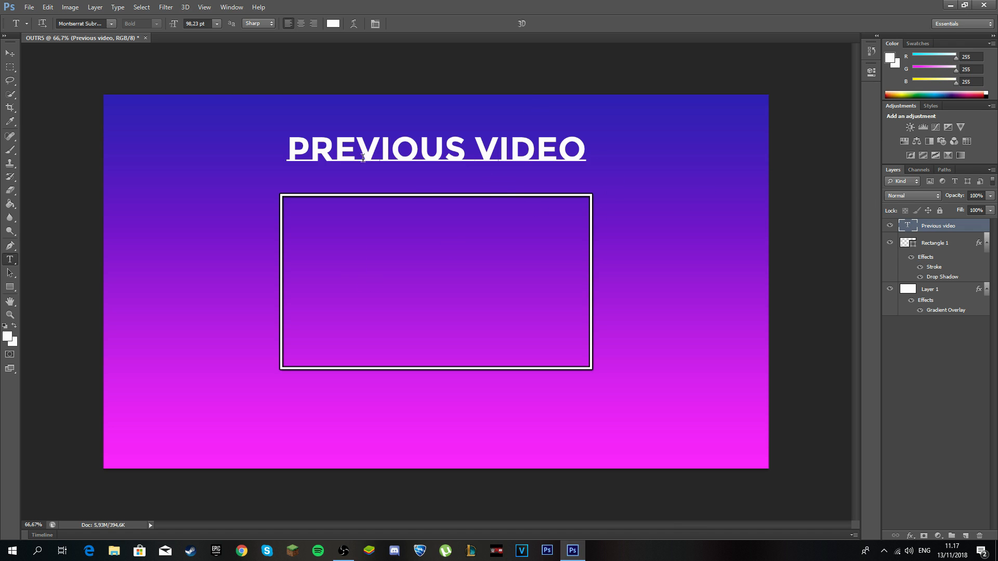
right_click(926, 229)
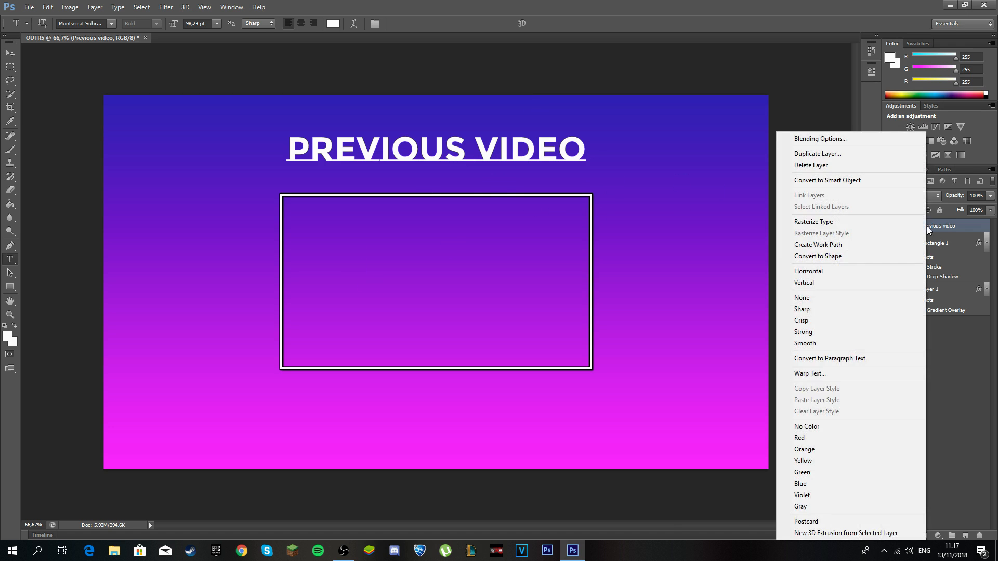
click(843, 138)
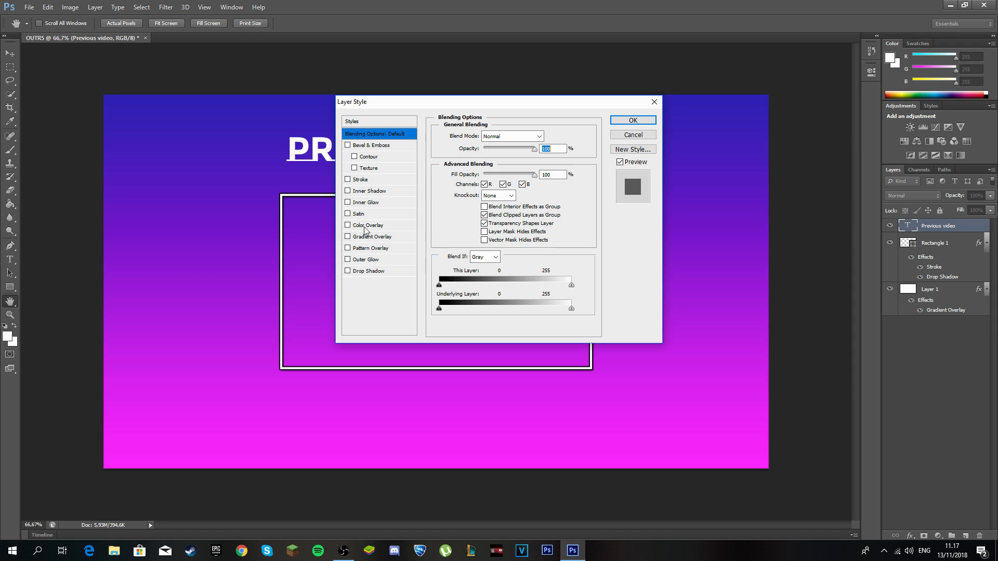
Enable Stroke, Drop Shadow and Color Overlay on the title layer.
click(348, 179)
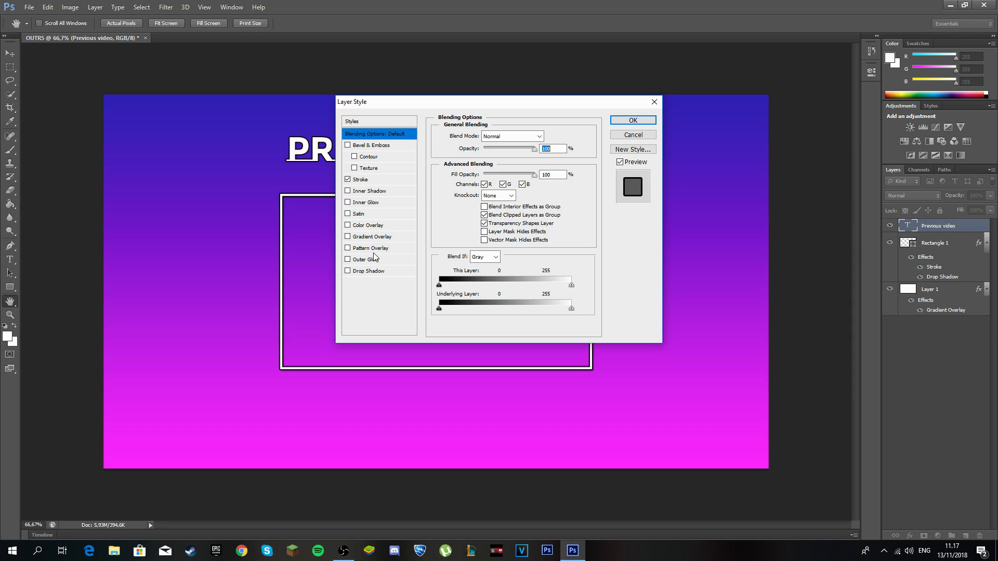
click(348, 271)
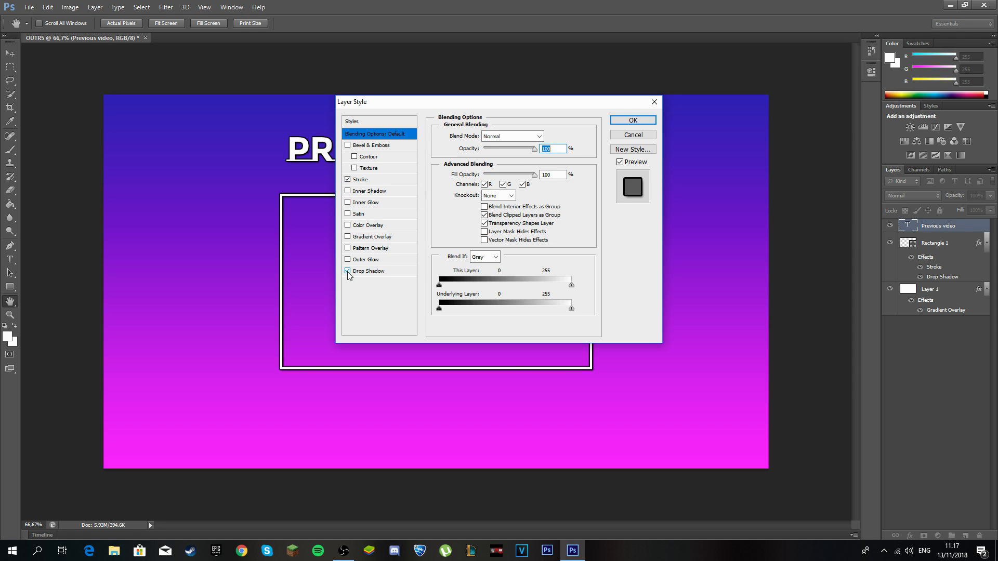
click(370, 227)
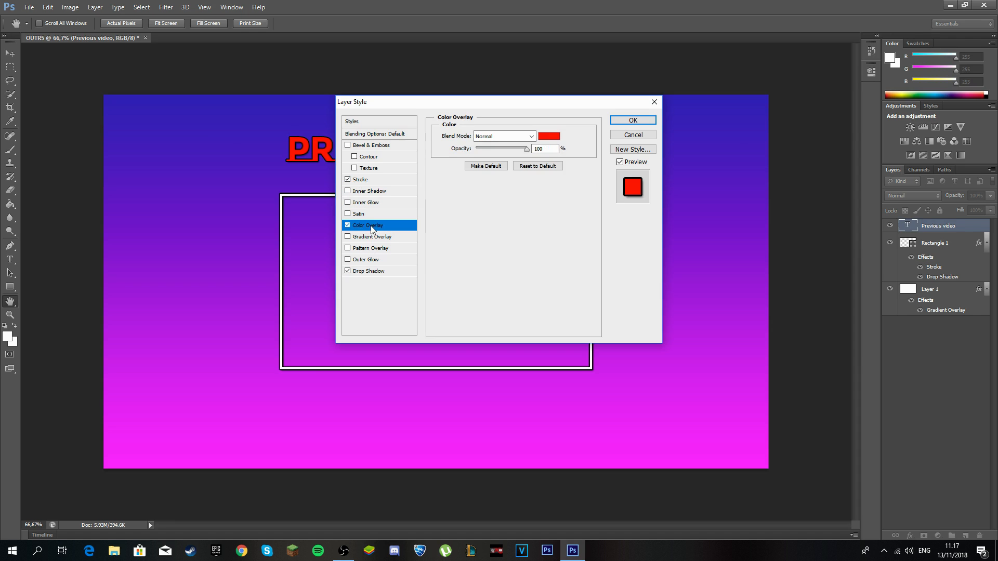
click(550, 136)
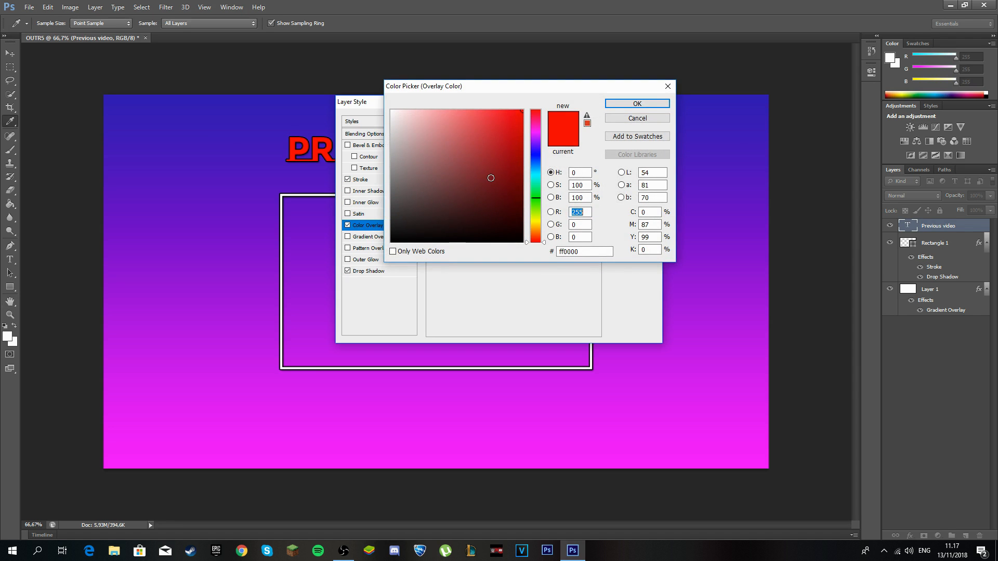
Set the Color Overlay colour to white (ffffff).
drag(490, 178, 343, 102)
drag(434, 137, 462, 136)
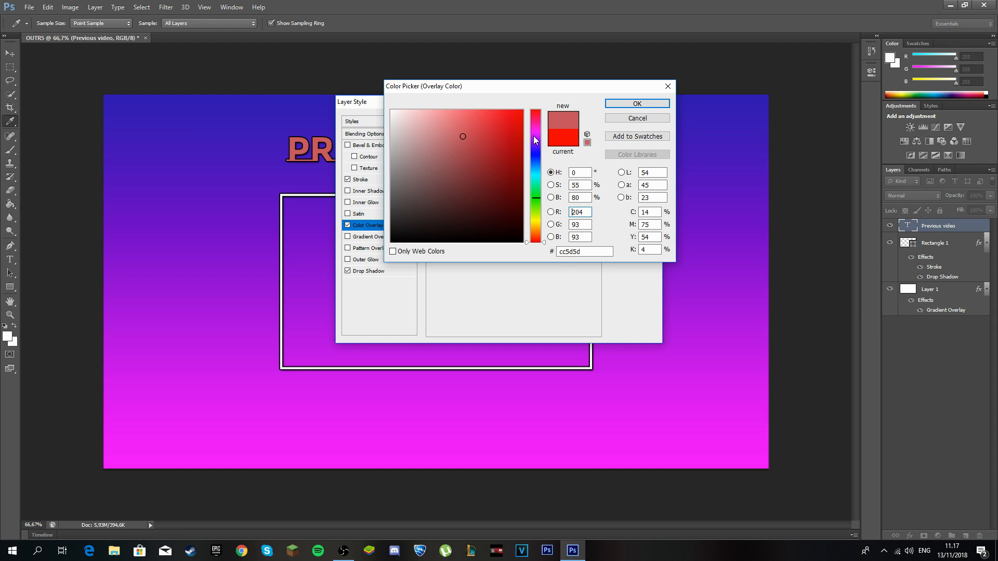
drag(537, 142, 532, 126)
mouse_move(465, 130)
mouse_down()
mouse_move(531, 110)
mouse_move(534, 160)
mouse_up()
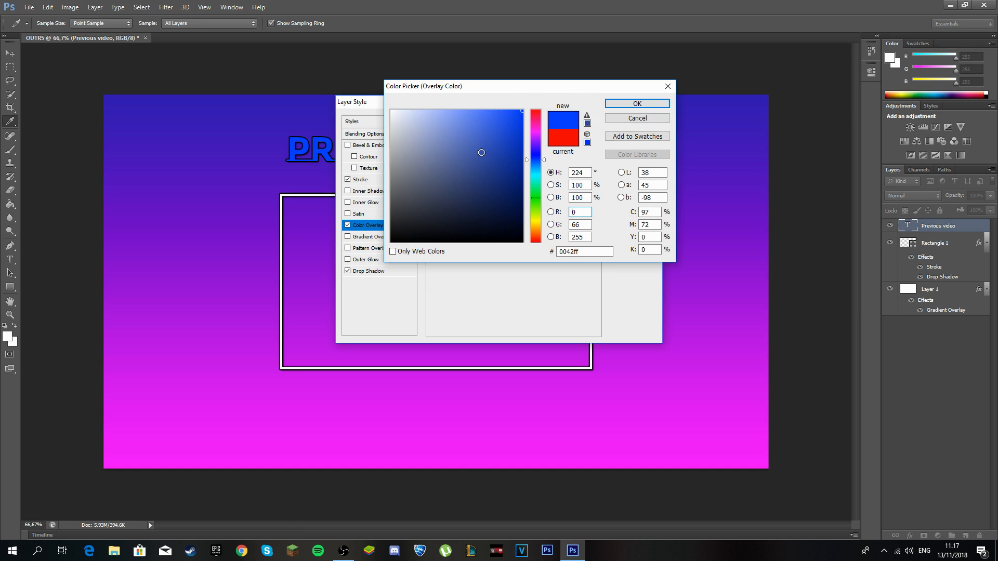
drag(535, 198, 535, 142)
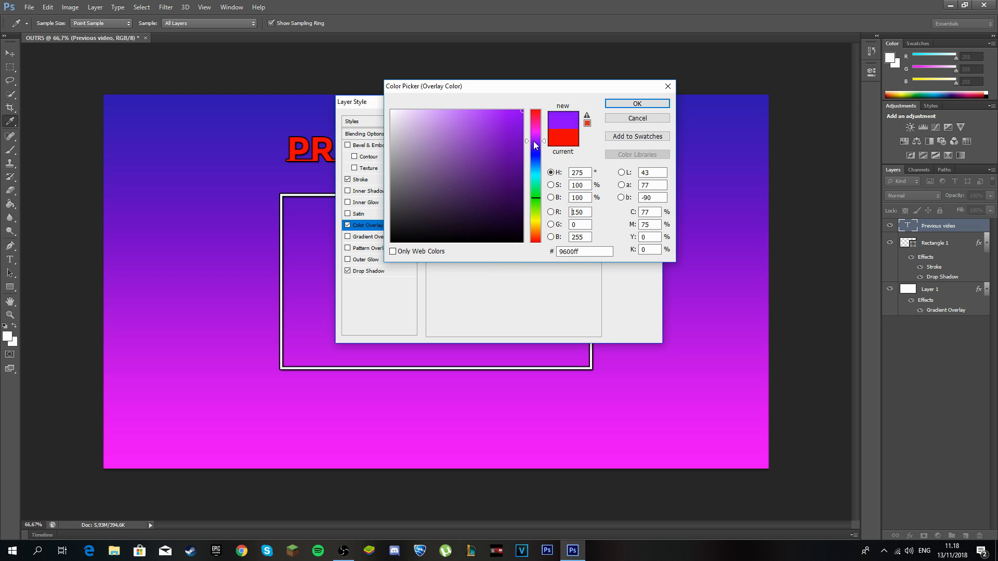
click(535, 126)
drag(440, 134, 354, 91)
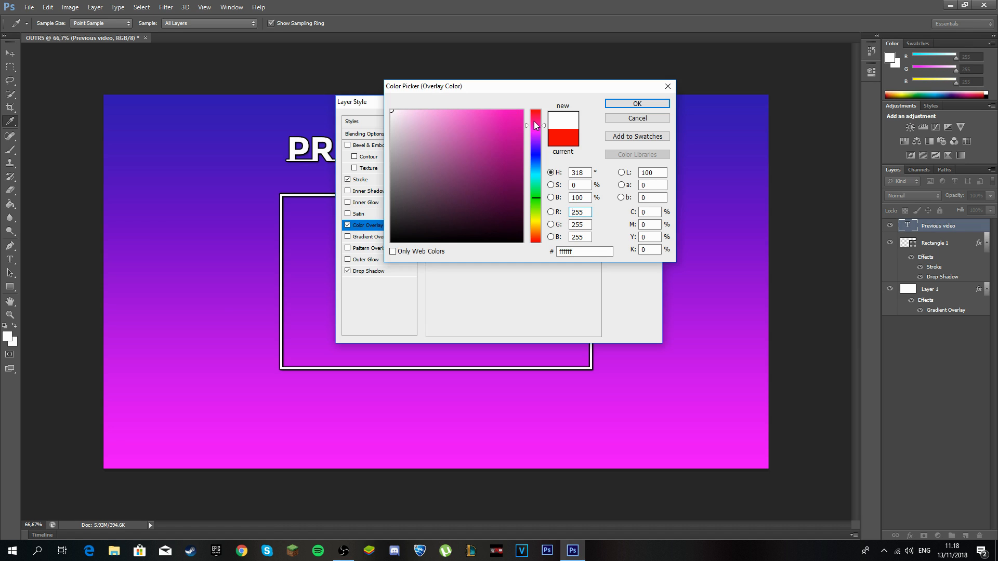
click(538, 126)
drag(506, 124, 581, 123)
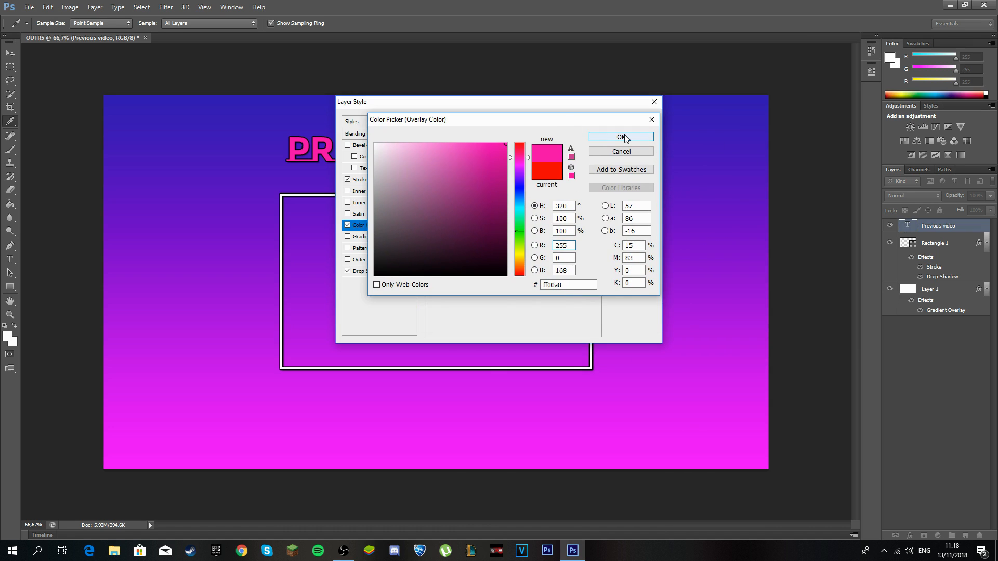
mouse_move(448, 153)
mouse_down()
mouse_move(368, 136)
mouse_move(440, 138)
mouse_up()
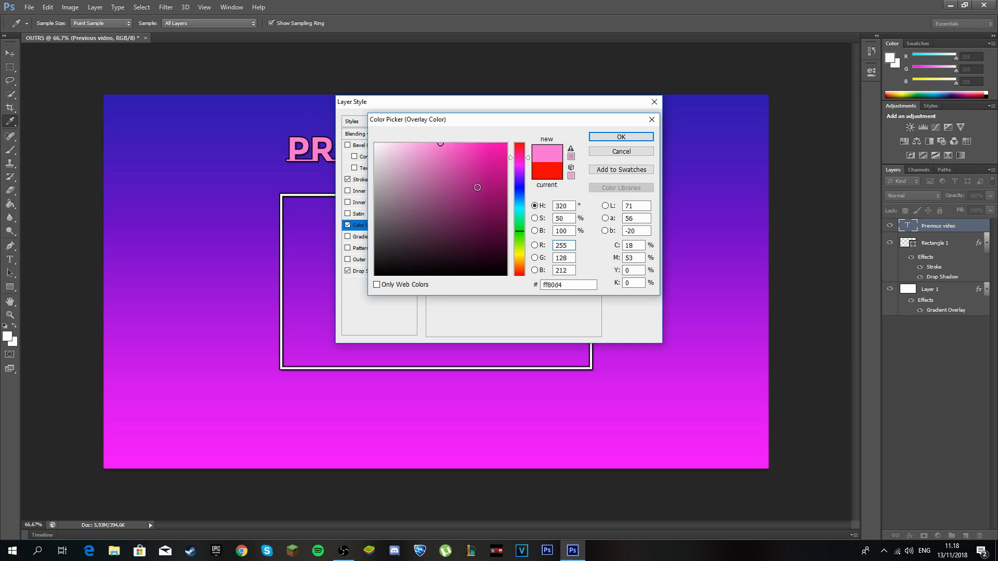
drag(391, 152, 373, 142)
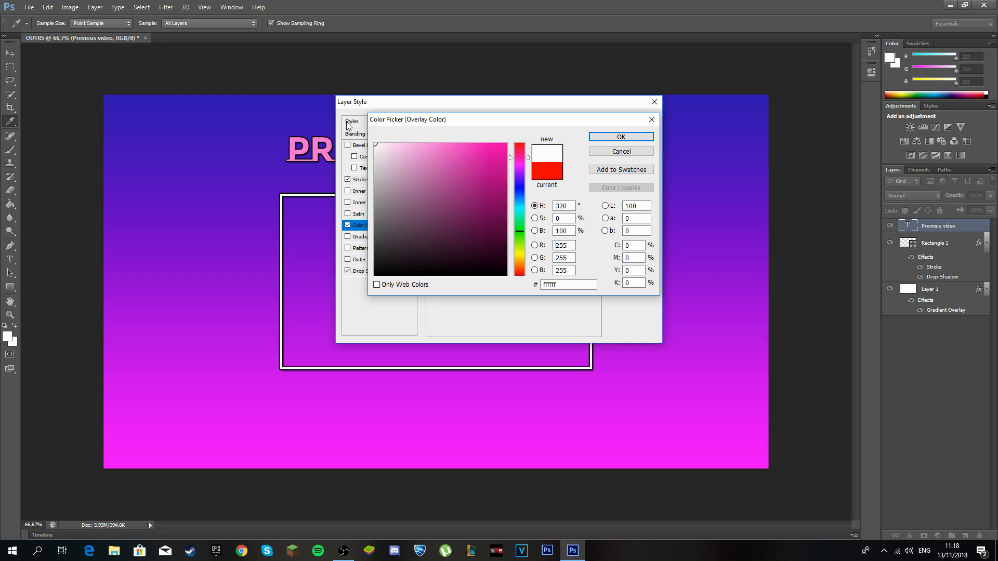
click(612, 139)
Confirm the Stroke, Color Overlay and Drop Shadow styles on the PREVIOUS VIDEO title.
click(632, 123)
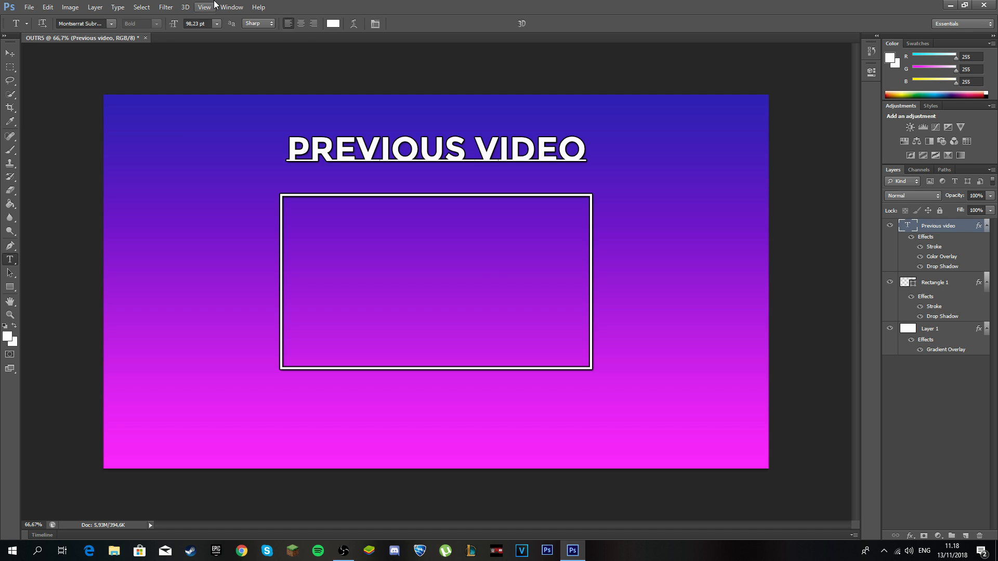
Place the Instagram logo file and scale it to 5.70%, left of the video box.
click(31, 7)
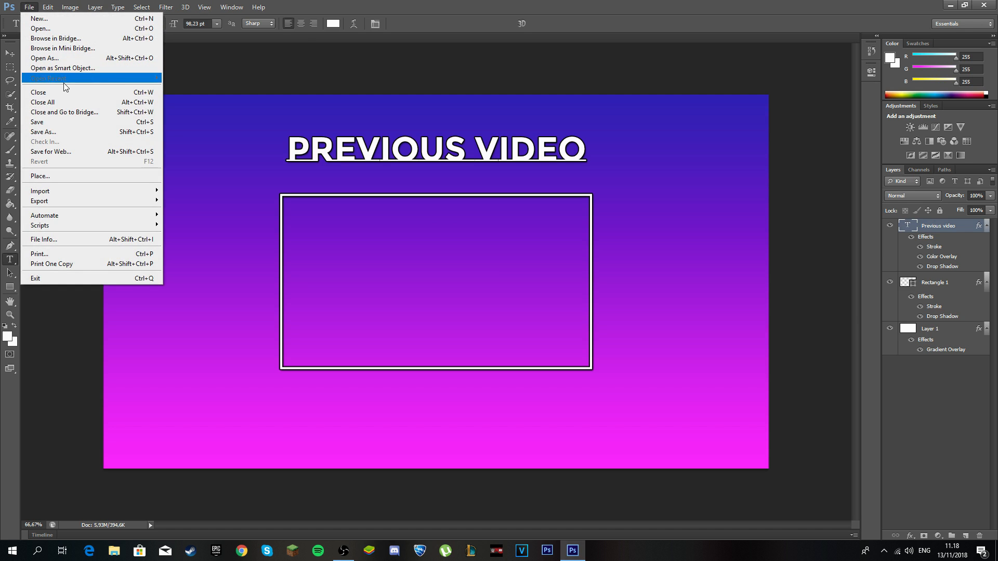
click(91, 177)
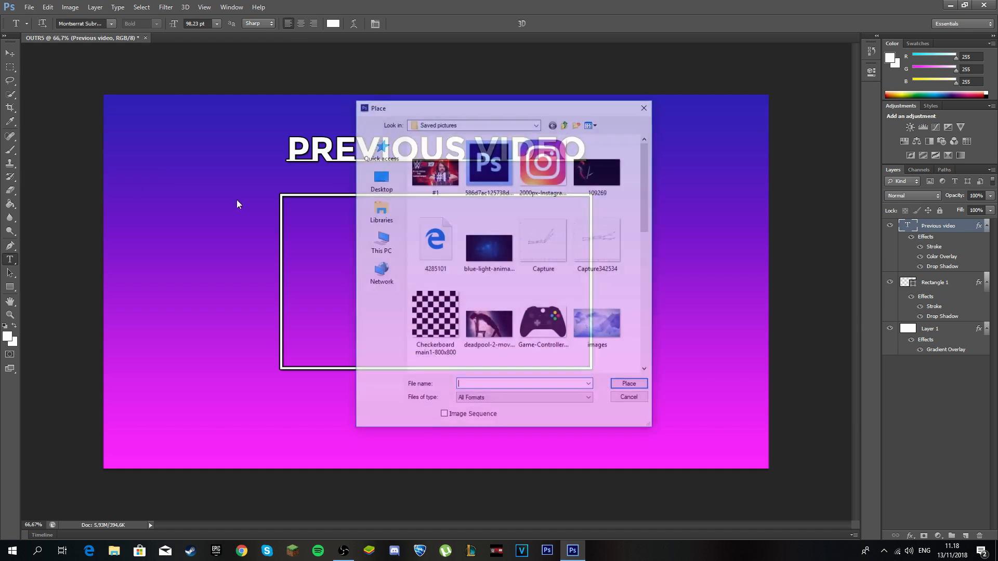
scroll(598, 253, down, 5)
scroll(589, 253, up, 5)
double_click(541, 161)
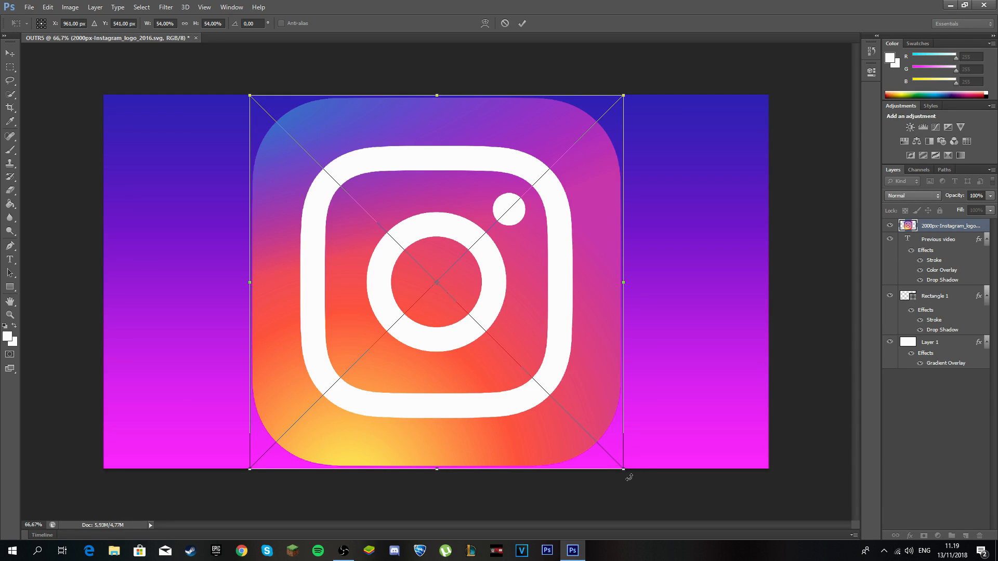
drag(629, 477, 173, 208)
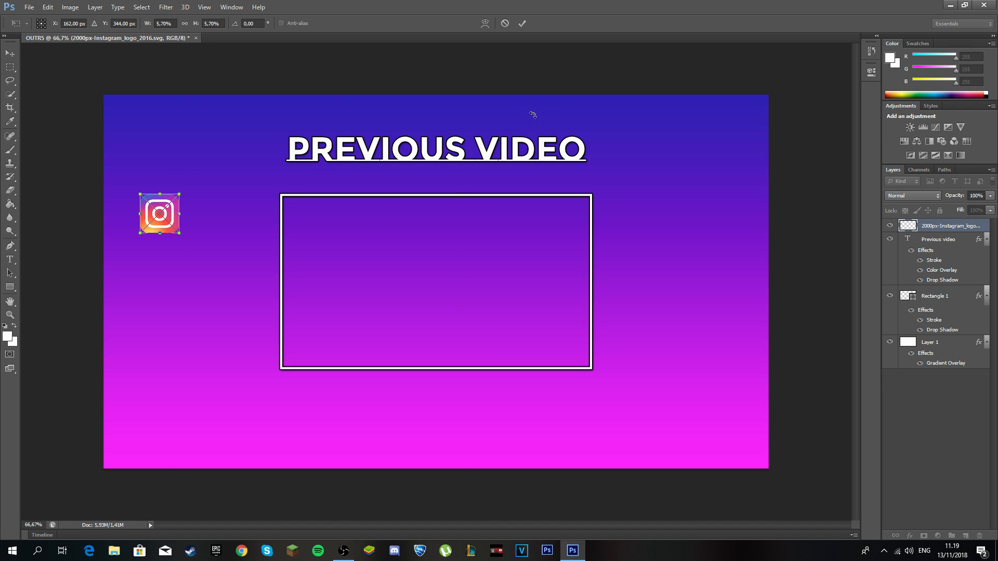
Commit the logo transform and start a 30 pt text line below the Instagram logo.
click(521, 23)
key(t)
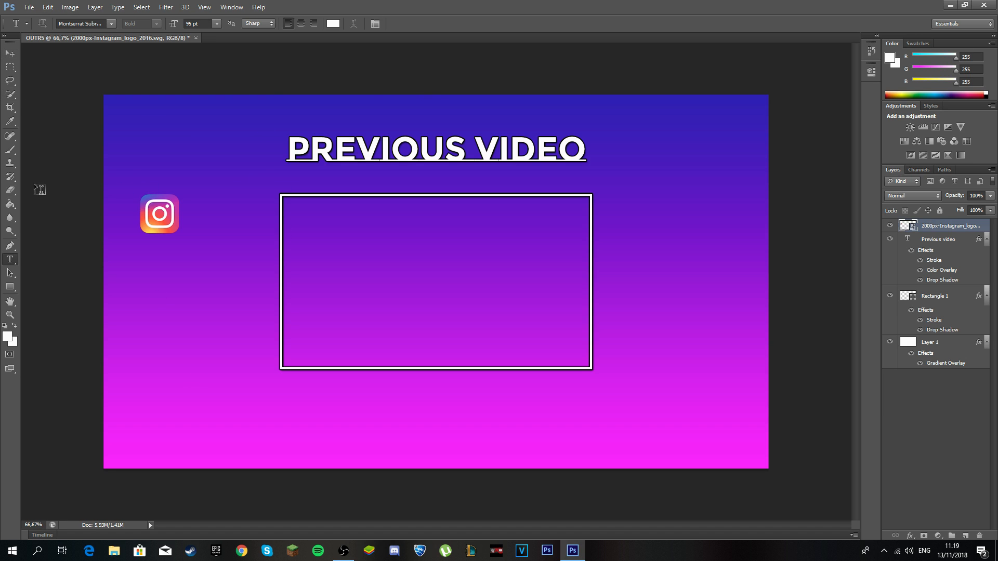
click(140, 252)
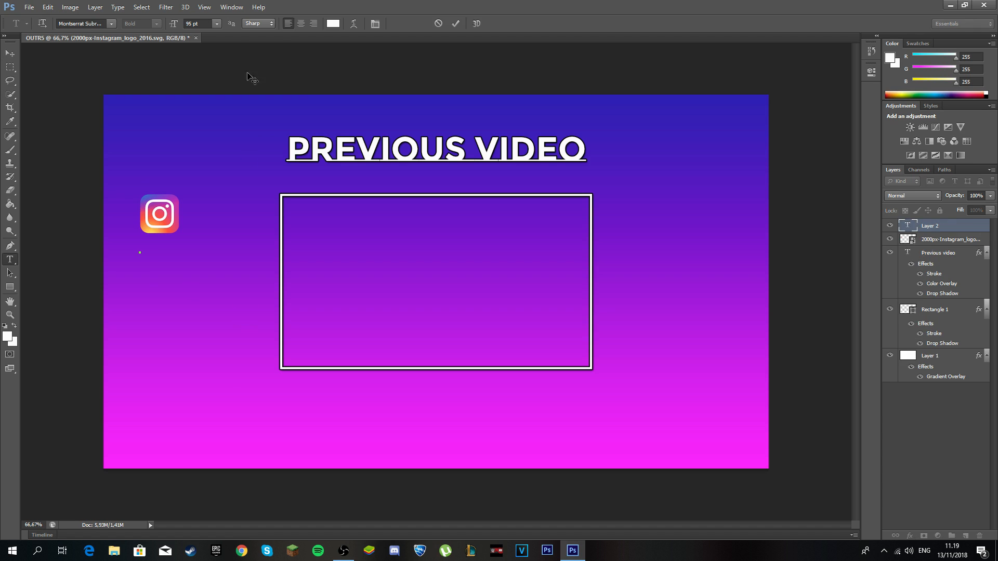
click(218, 23)
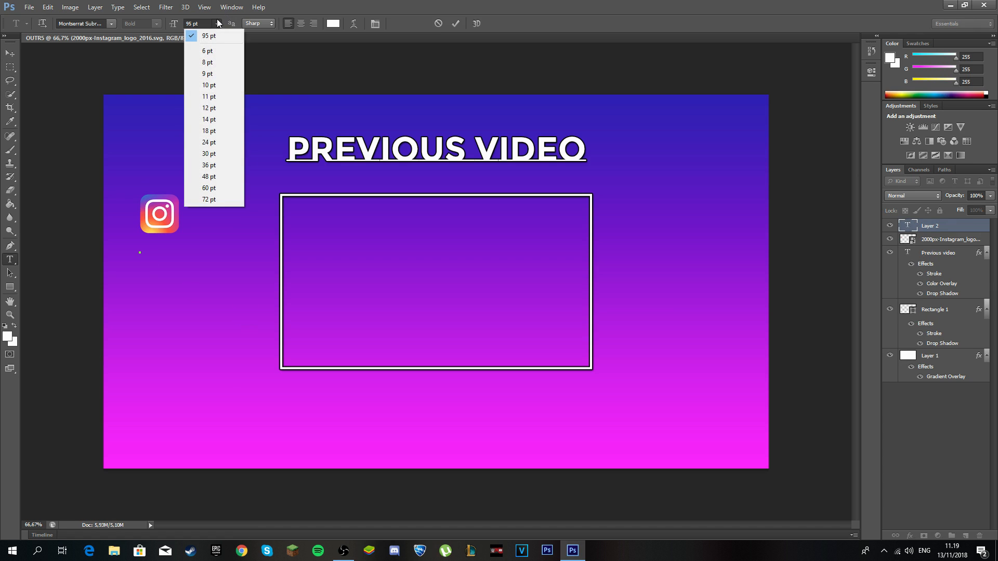
click(220, 142)
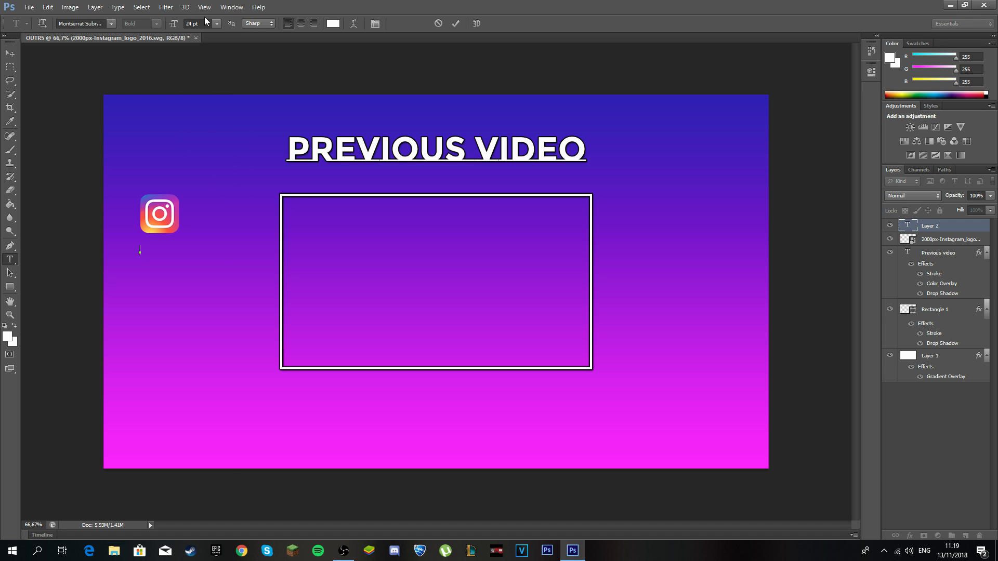
click(216, 23)
click(213, 152)
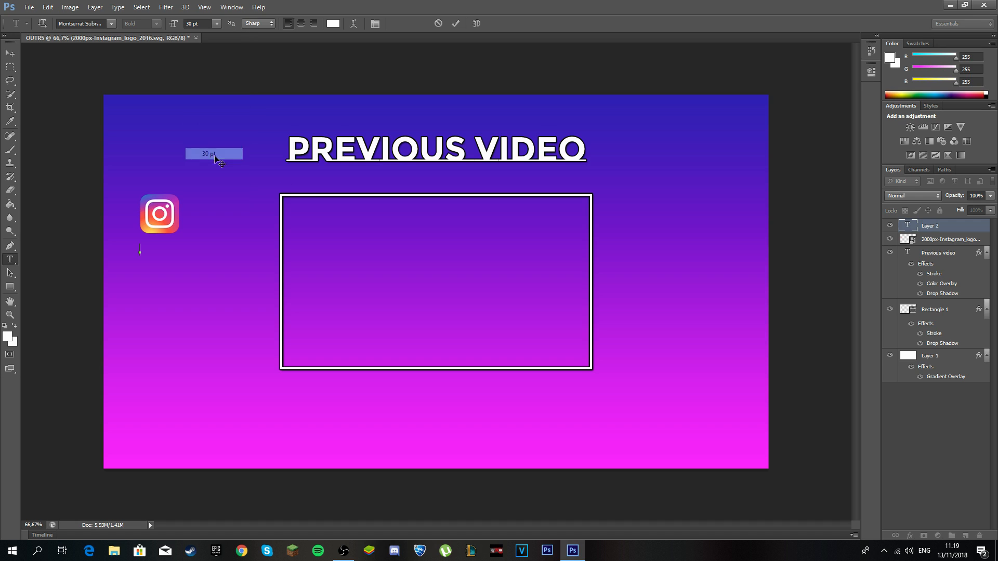
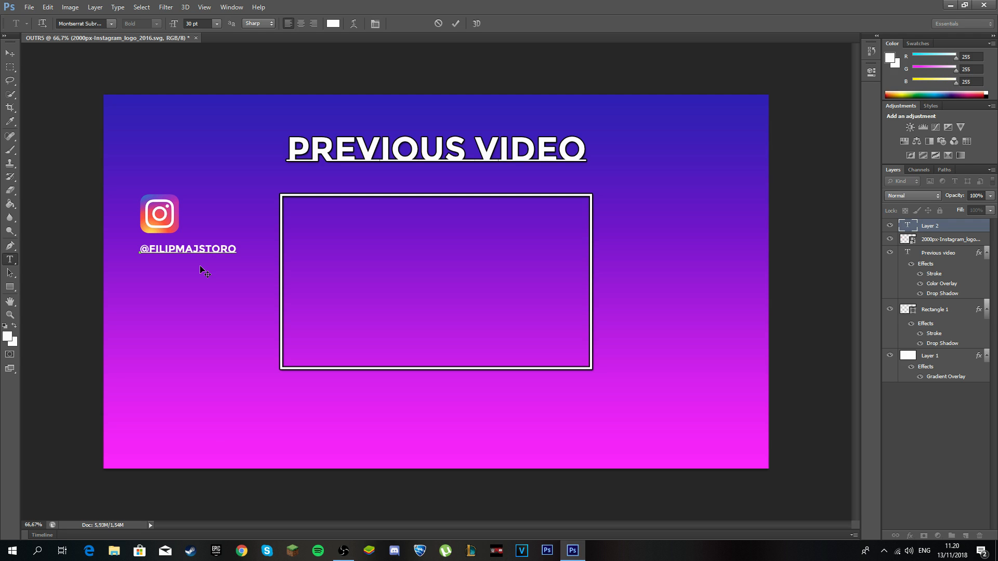
Scale the handle caption to about 80% and centre it under the logo.
click(456, 23)
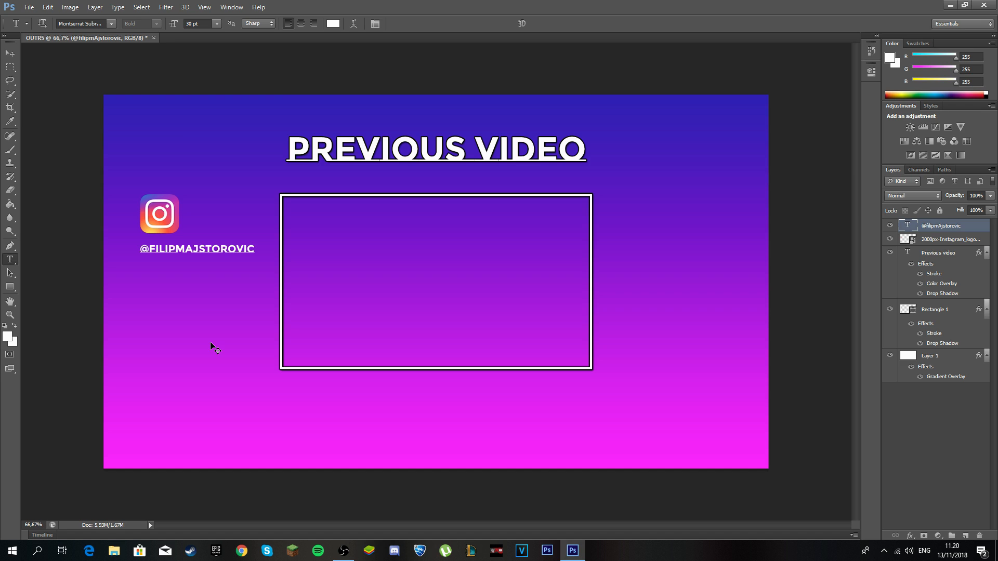
key(ctrl+t)
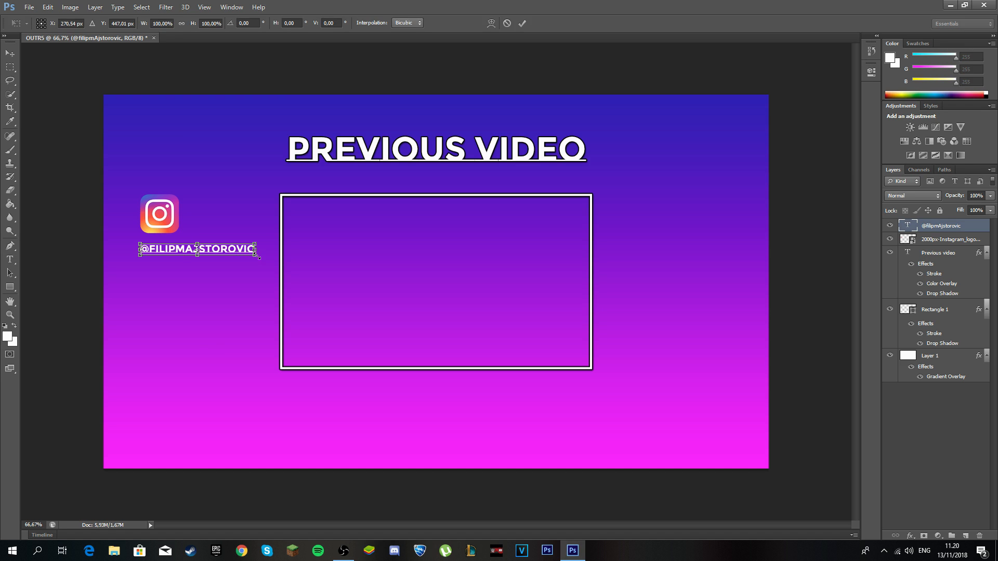
drag(257, 254, 190, 248)
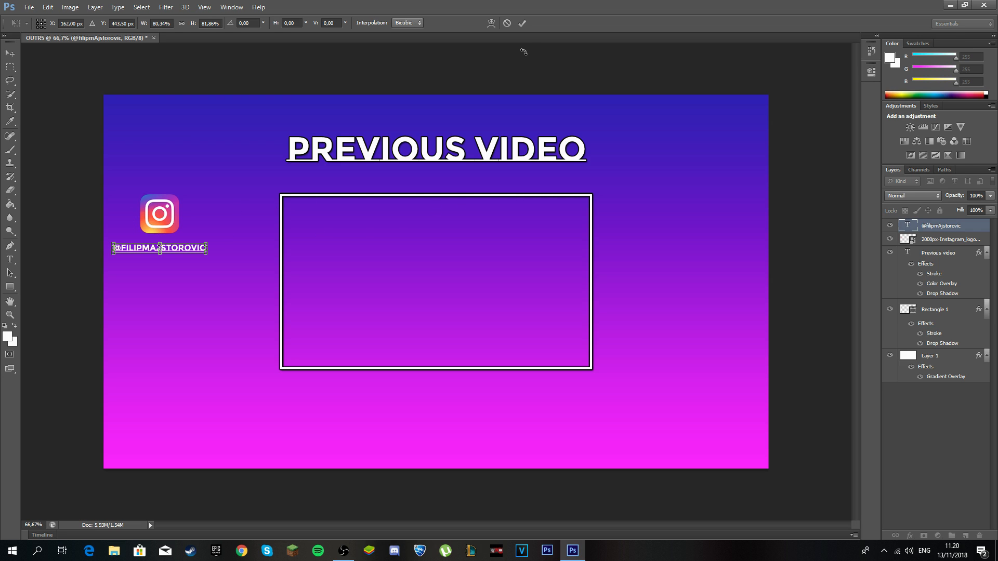
click(522, 24)
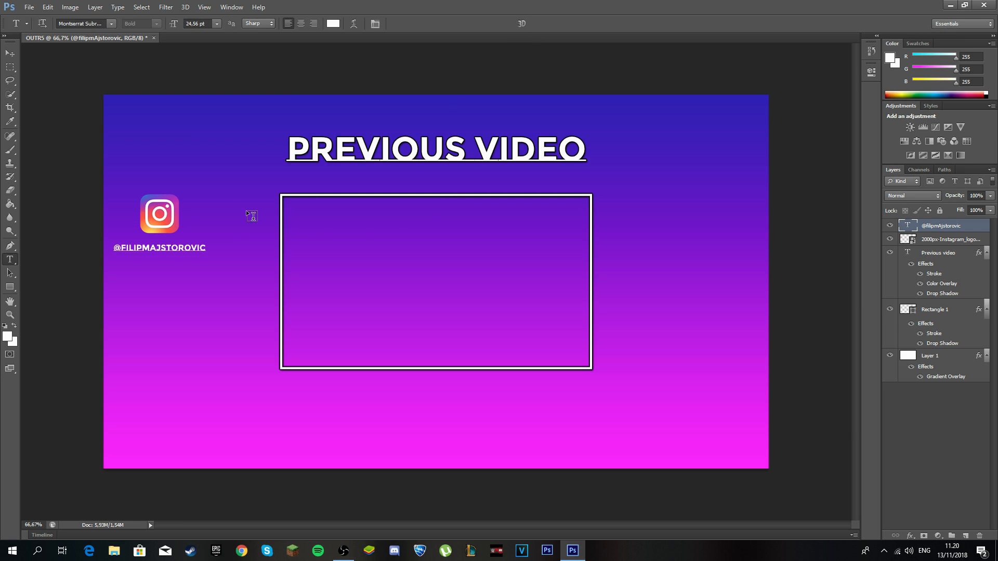
Nudge the Instagram logo left so it sits centred above the handle.
click(936, 242)
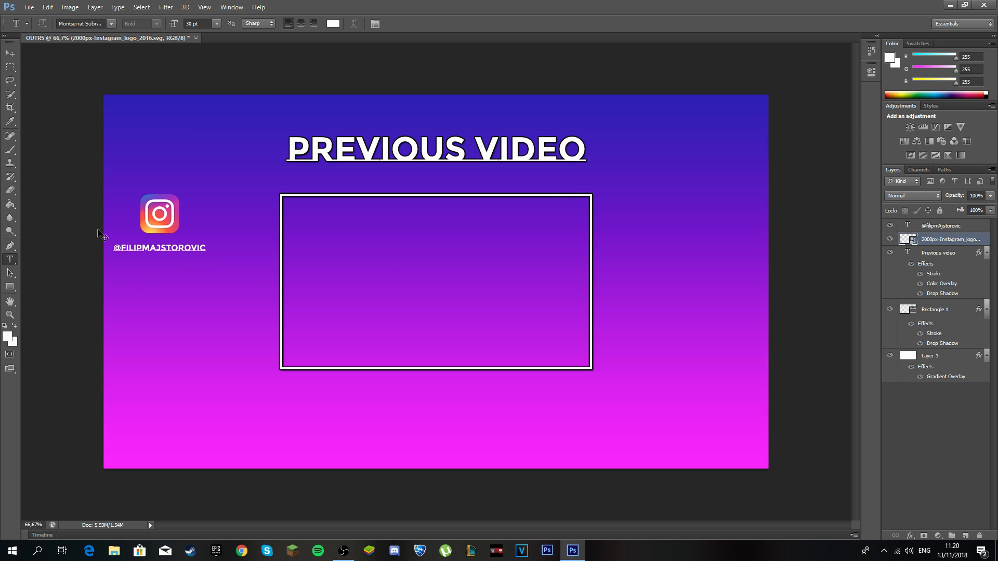
key(ctrl+t)
drag(165, 214, 172, 213)
Give the Instagram logo a Drop Shadow and dark Stroke layer style.
click(521, 24)
right_click(933, 240)
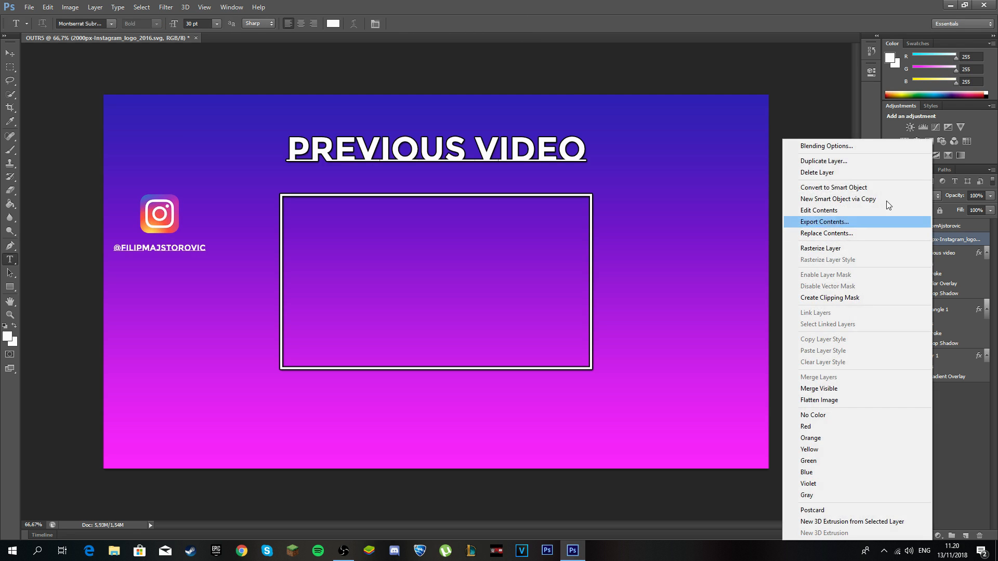
click(825, 139)
click(353, 273)
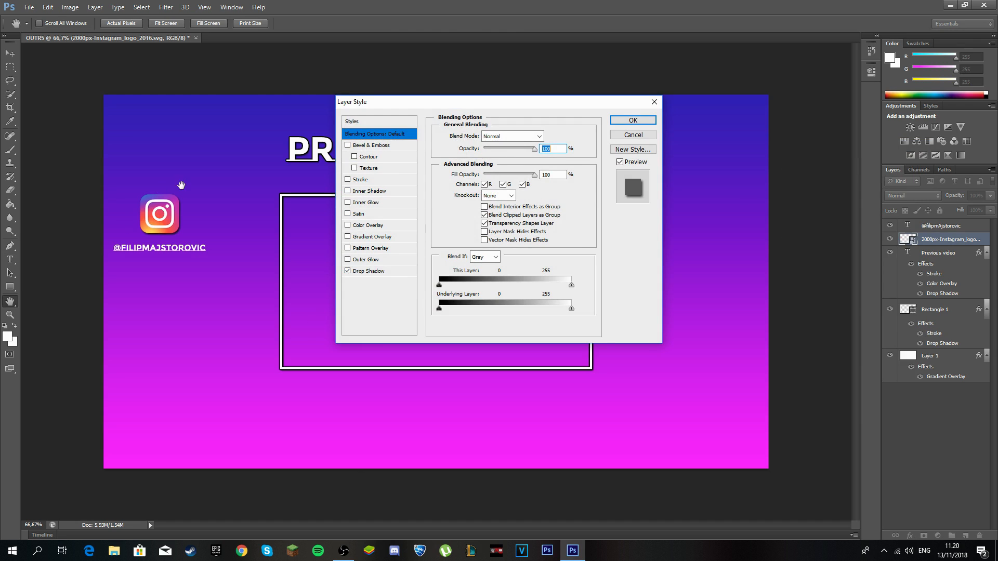
click(347, 179)
click(348, 179)
click(348, 180)
click(633, 120)
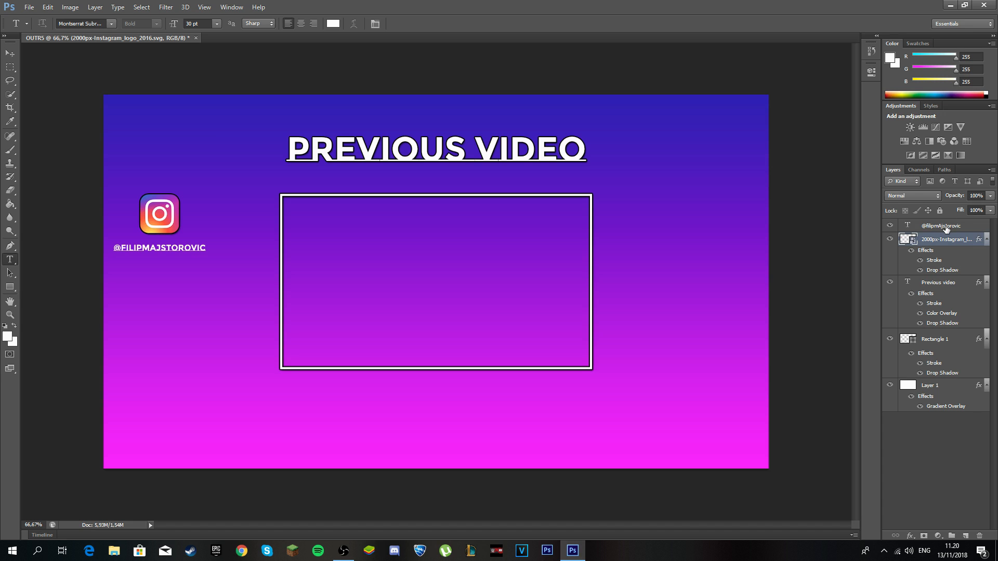
Apply the same Drop Shadow and dark Stroke to the handle caption layer.
click(946, 229)
right_click(946, 229)
click(863, 139)
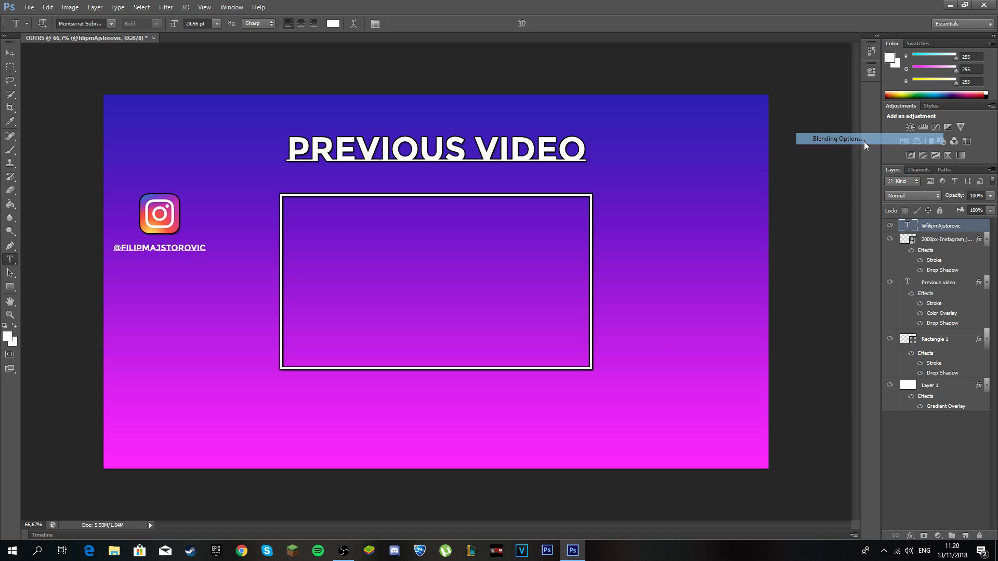
click(362, 272)
click(347, 179)
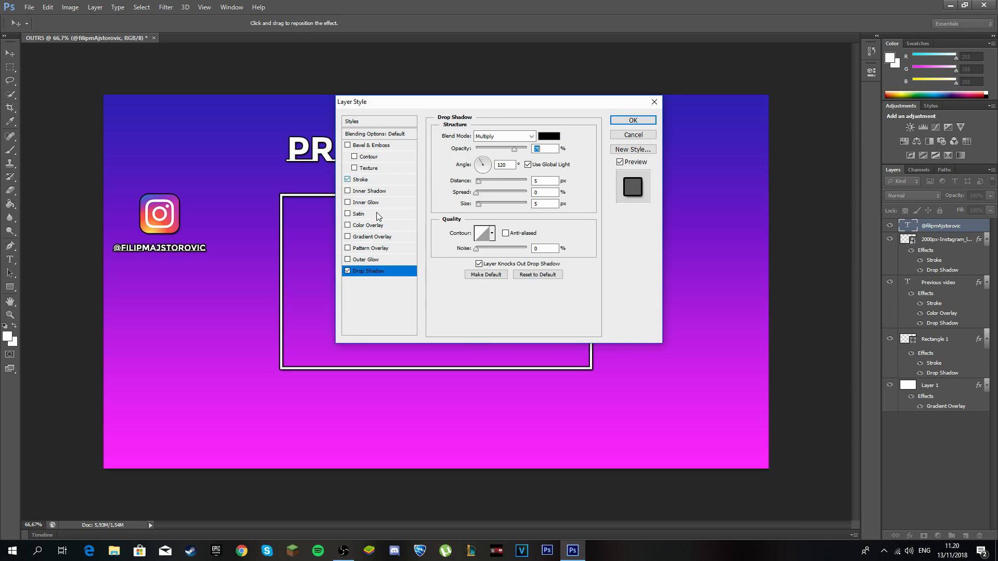
click(633, 120)
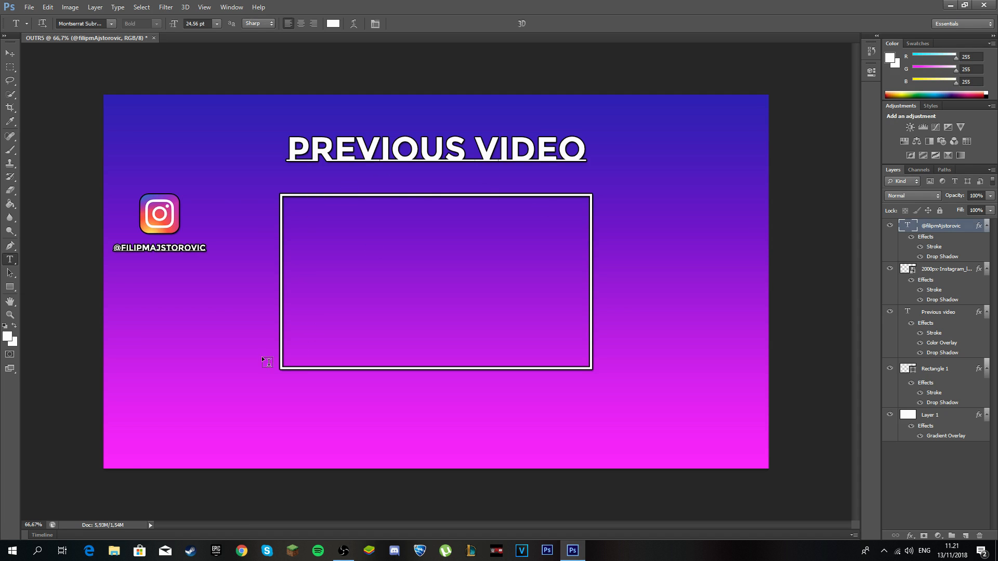
Place the Twitterbird image from Saved pictures, centred inside the video box.
click(29, 8)
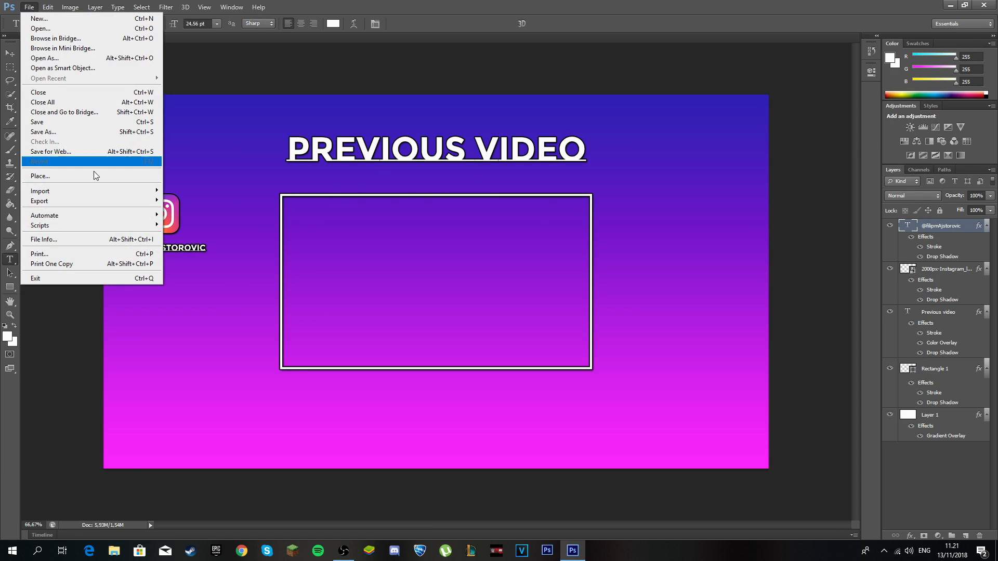
click(125, 176)
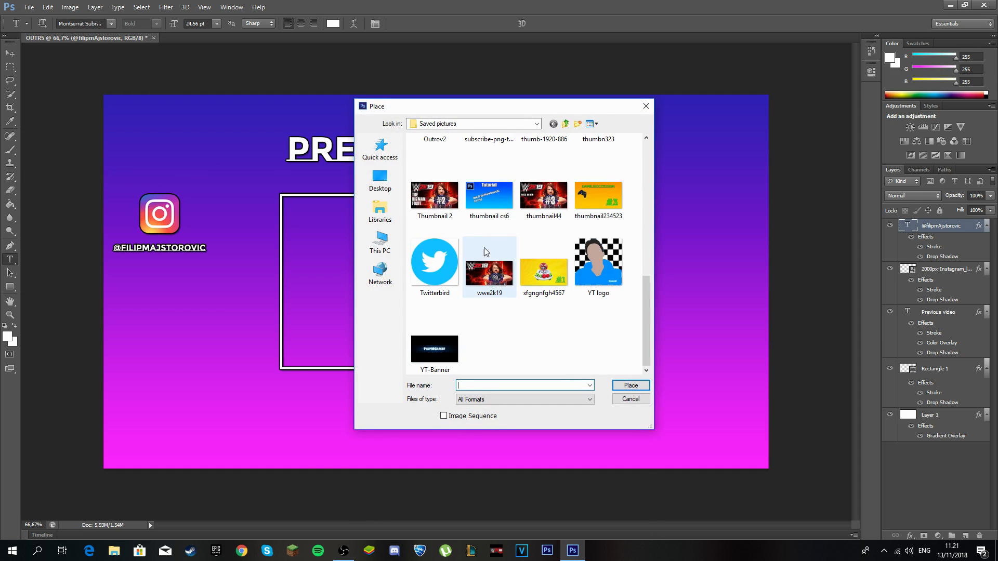
double_click(416, 258)
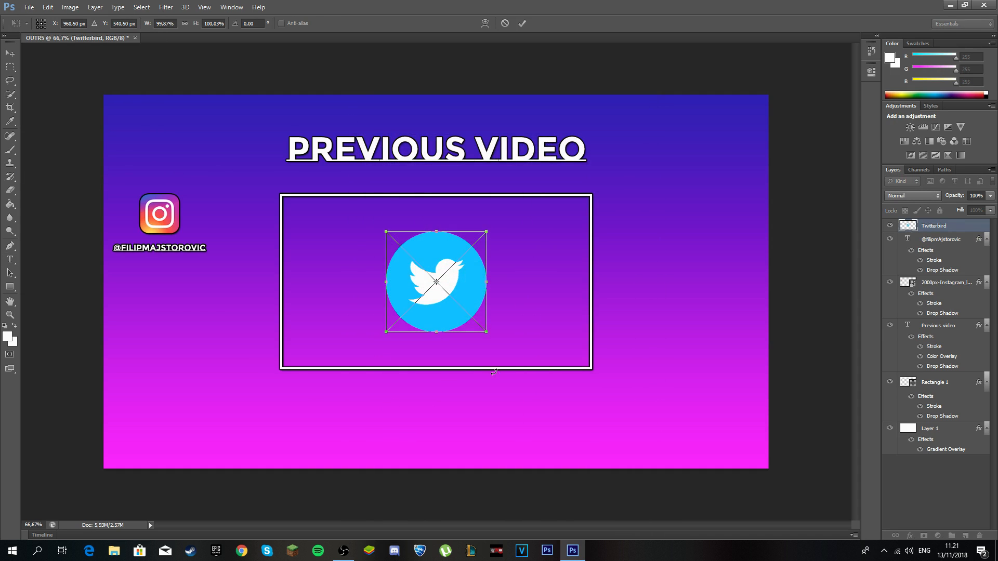